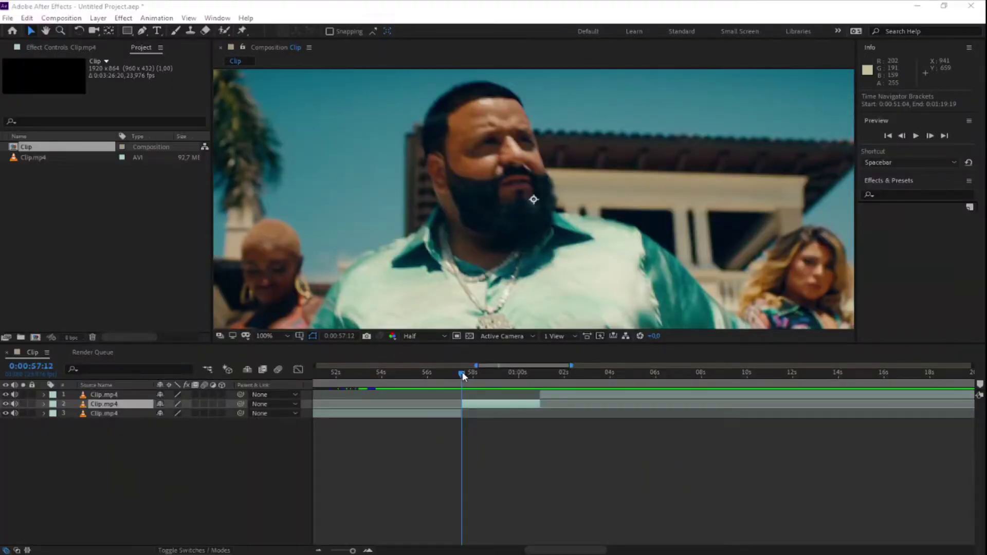
Step: Open the middle Clip.mp4 layer in its own Layer viewer at frame 0:00:57:12
{"action": "left_click_drag", "start_coordinate": [462, 375], "coordinate": [538, 385]}
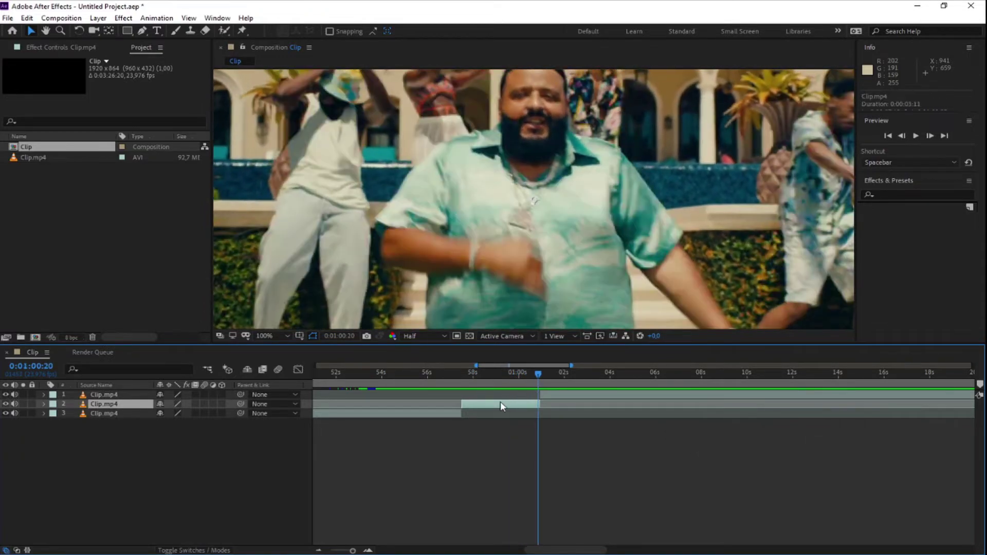
{"action": "key", "text": "space"}
{"action": "left_click", "coordinate": [389, 58]}
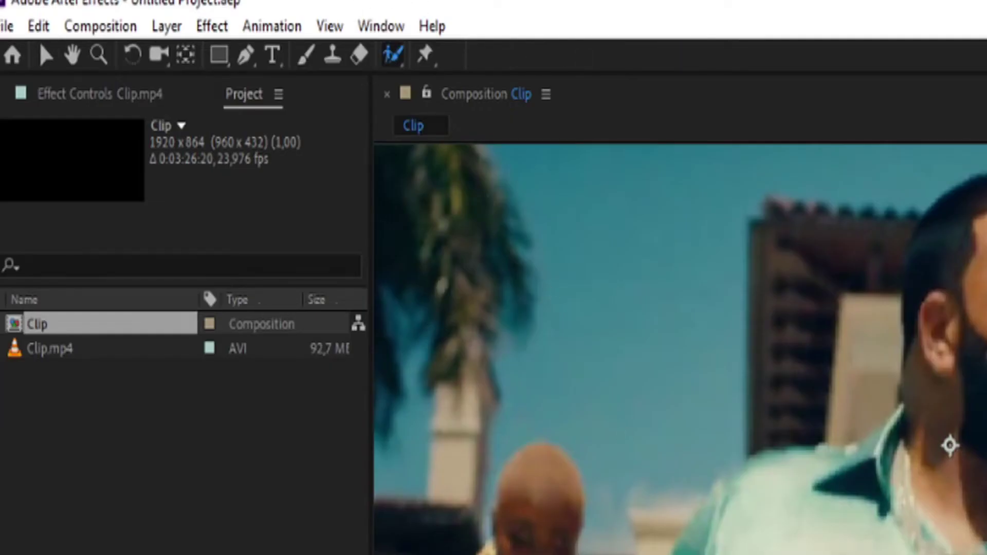
{"action": "double_click", "coordinate": [528, 403]}
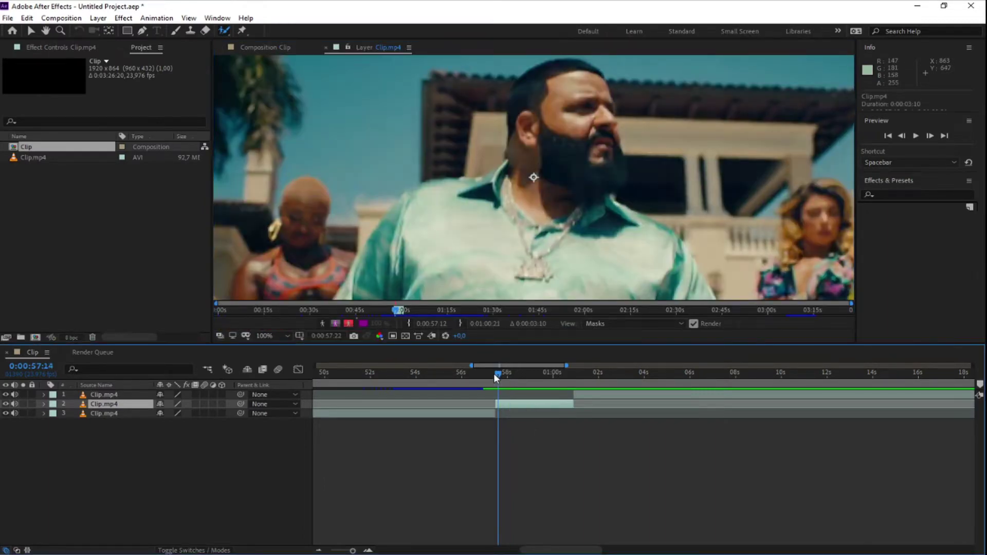
{"action": "left_click_drag", "start_coordinate": [505, 377], "coordinate": [496, 373]}
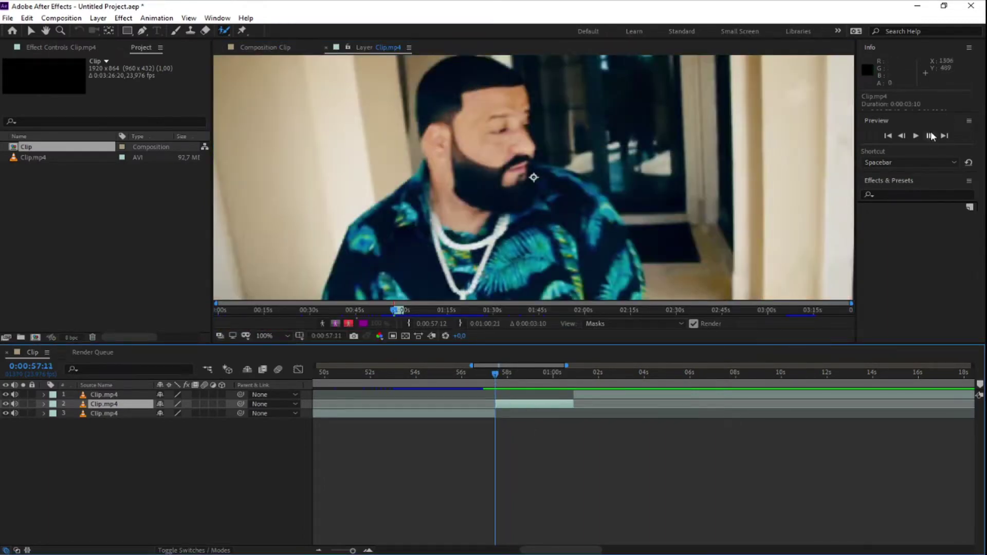
{"action": "left_click", "coordinate": [930, 135]}
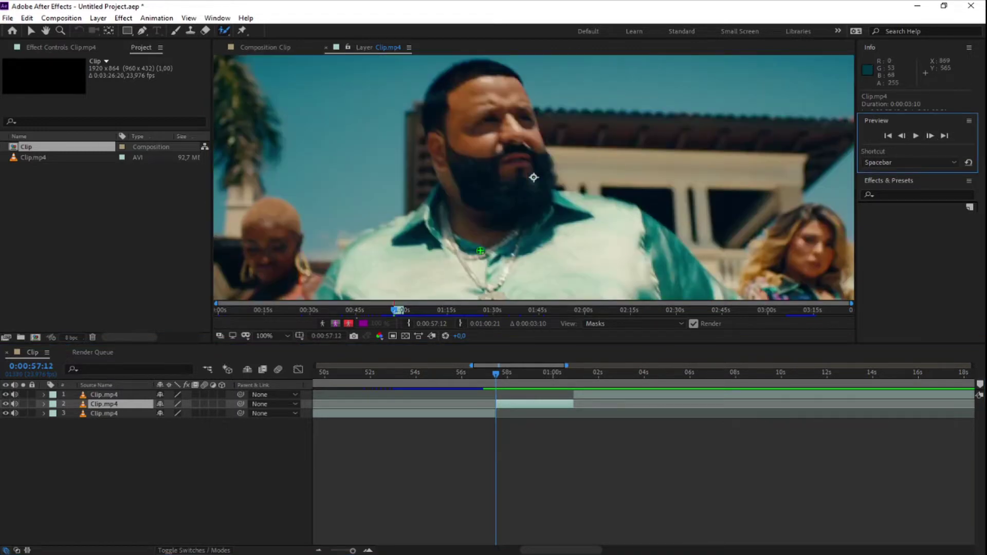
Step: Paint a Roto Brush foreground stroke over the man's chest, face, shoulder, torso and head
{"action": "mouse_move", "coordinate": [581, 267]}
{"action": "left_mouse_down"}
{"action": "mouse_move", "coordinate": [443, 262]}
{"action": "mouse_move", "coordinate": [473, 191]}
{"action": "left_mouse_up"}
{"action": "mouse_move", "coordinate": [464, 95]}
{"action": "left_mouse_down"}
{"action": "mouse_move", "coordinate": [489, 74]}
{"action": "mouse_move", "coordinate": [499, 81]}
{"action": "mouse_move", "coordinate": [523, 174]}
{"action": "mouse_move", "coordinate": [566, 205]}
{"action": "left_mouse_up"}
{"action": "left_click_drag", "start_coordinate": [661, 253], "coordinate": [677, 275]}
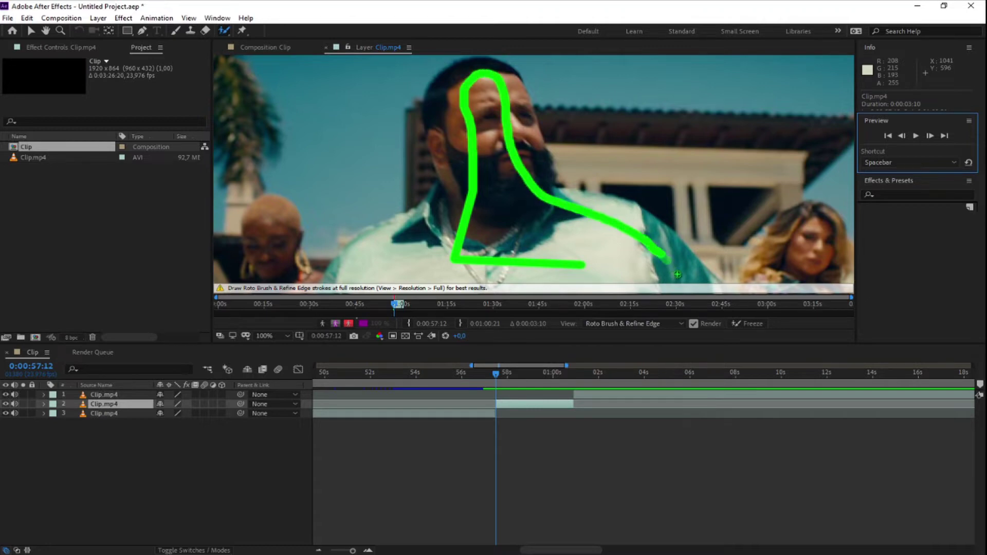
{"action": "mouse_move", "coordinate": [447, 277]}
{"action": "left_mouse_down"}
{"action": "mouse_move", "coordinate": [345, 270]}
{"action": "mouse_move", "coordinate": [419, 221]}
{"action": "left_mouse_up"}
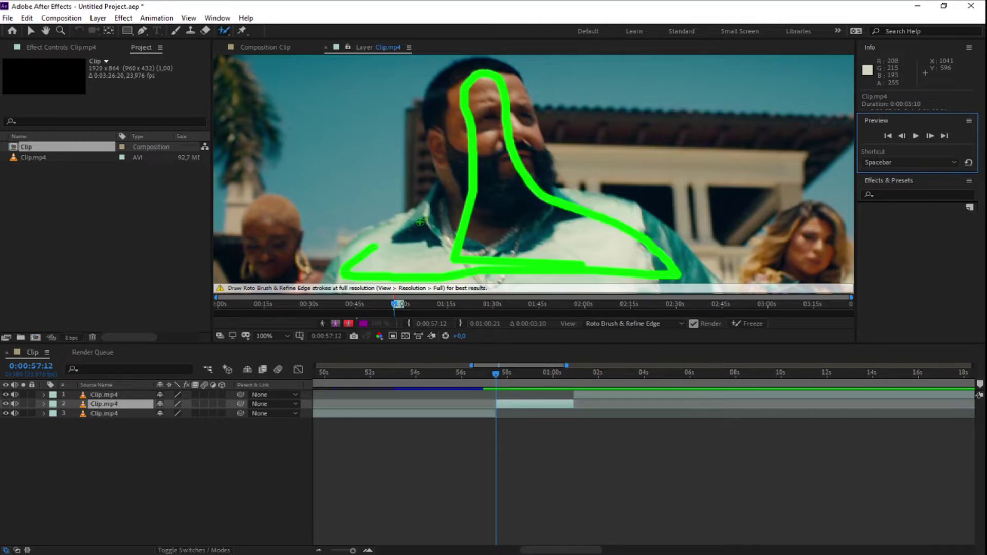
{"action": "left_click_drag", "start_coordinate": [456, 166], "coordinate": [446, 123]}
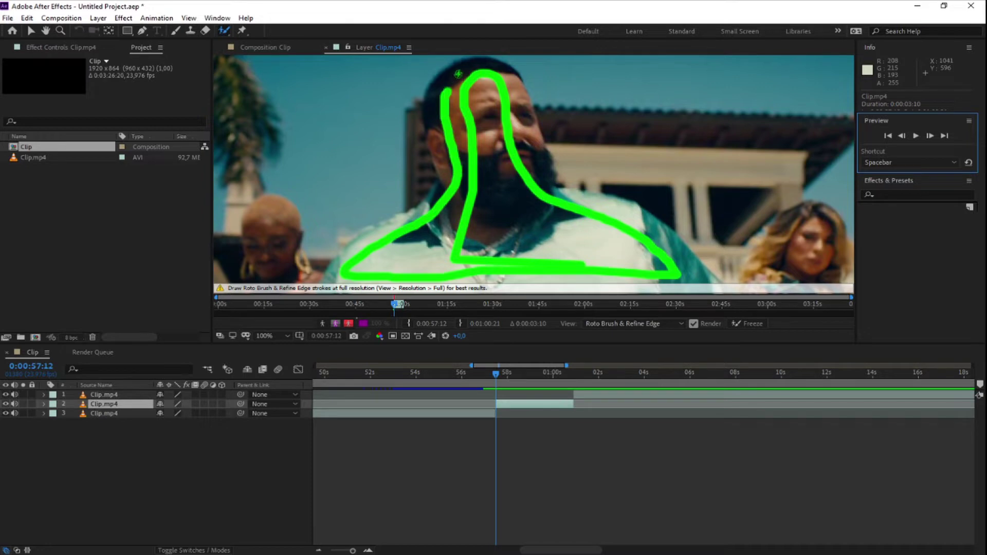
{"action": "left_click_drag", "start_coordinate": [466, 68], "coordinate": [467, 67]}
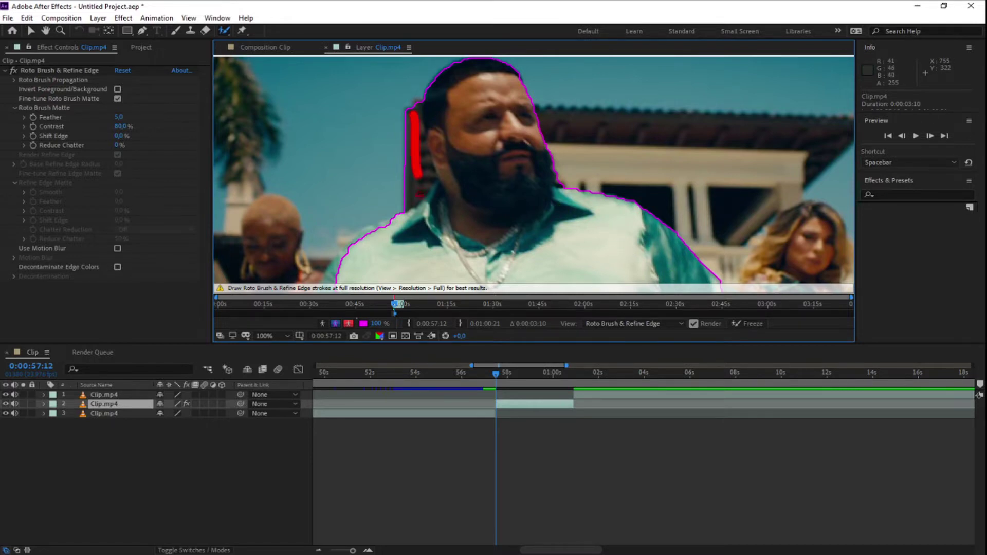
Step: Subtract background beside his head and restore his lower-left shoulder, checking frames up to 0:00:57:18
{"action": "left_click_drag", "start_coordinate": [420, 201], "coordinate": [420, 201]}
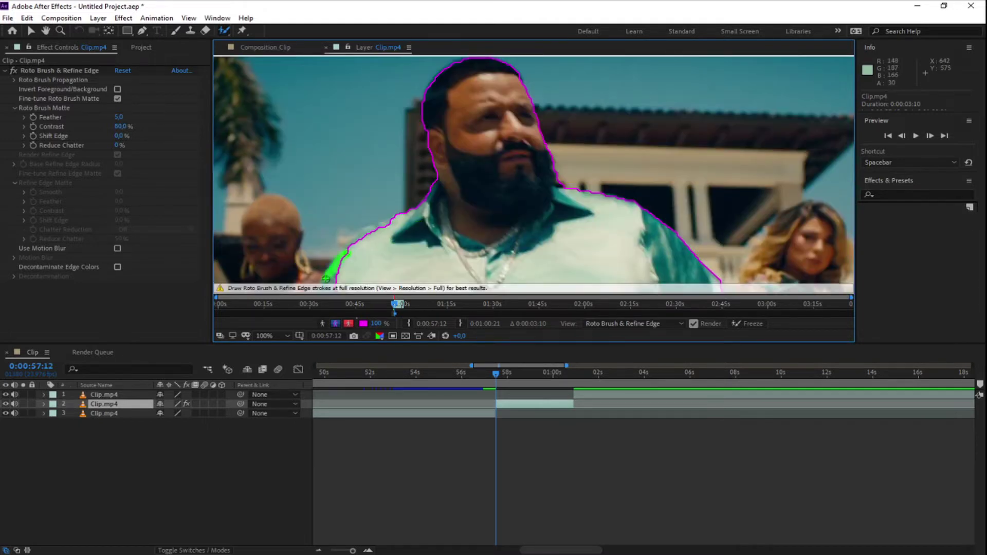
{"action": "left_click_drag", "start_coordinate": [367, 243], "coordinate": [366, 243]}
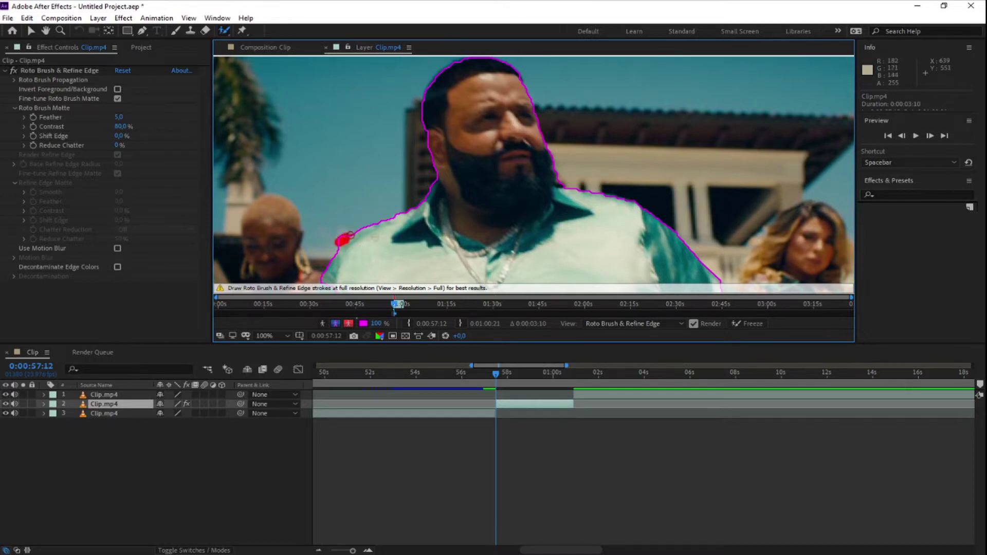
{"action": "left_click_drag", "start_coordinate": [343, 240], "coordinate": [343, 240]}
{"action": "left_click", "coordinate": [929, 136]}
{"action": "left_click", "coordinate": [930, 135]}
{"action": "left_click", "coordinate": [930, 135]}
{"action": "left_click", "coordinate": [929, 136]}
{"action": "left_click", "coordinate": [929, 136]}
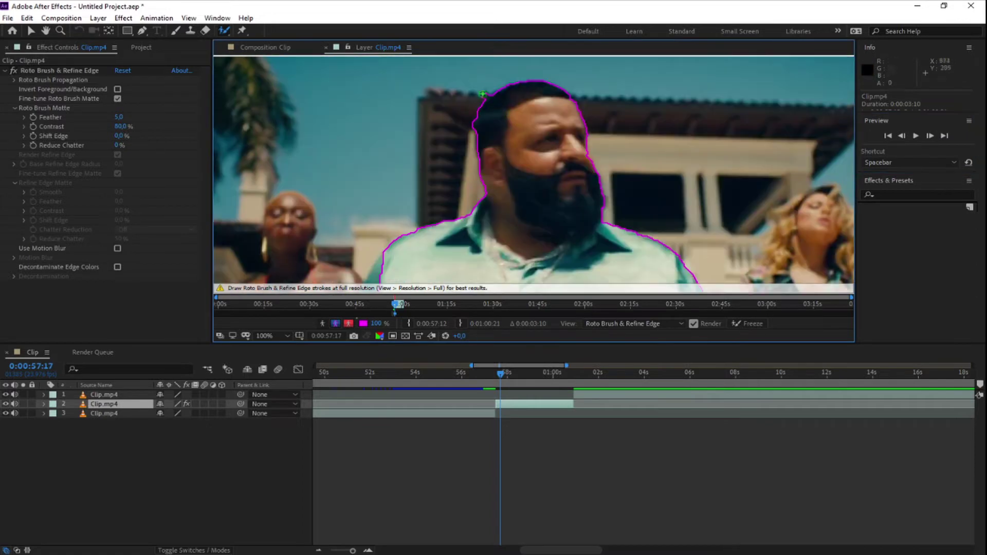
{"action": "left_click_drag", "start_coordinate": [383, 261], "coordinate": [370, 278]}
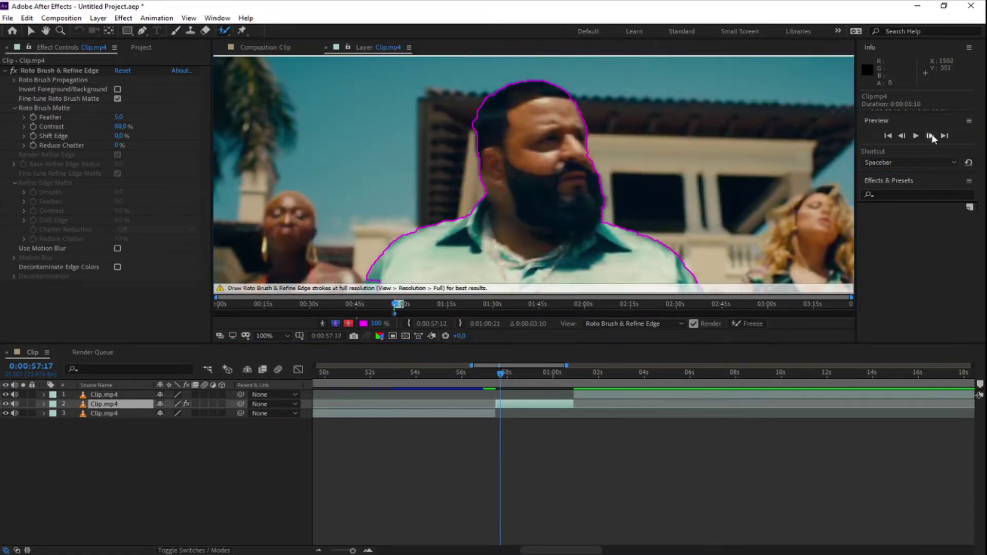
{"action": "left_click", "coordinate": [930, 136]}
{"action": "left_click", "coordinate": [901, 136]}
{"action": "left_click", "coordinate": [930, 136]}
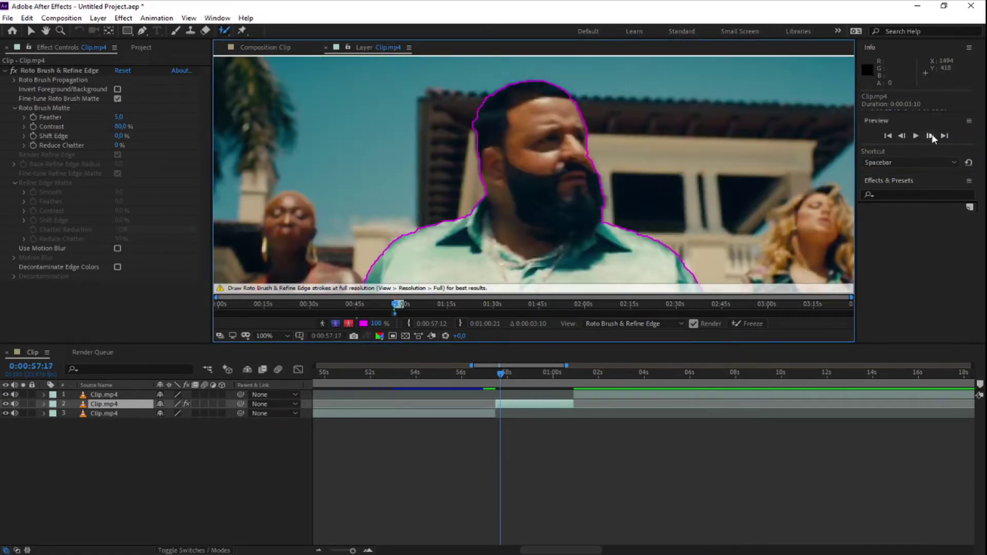
Step: Trim the right-ear bulge and lower-left bump, then add his right body and left shoulder
{"action": "left_click_drag", "start_coordinate": [635, 203], "coordinate": [614, 201]}
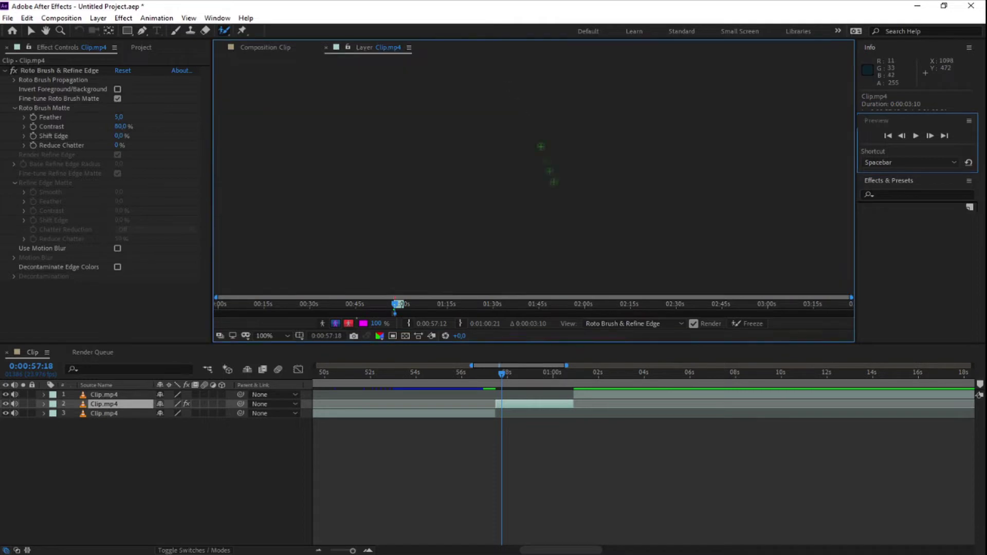
{"action": "left_click", "coordinate": [930, 136]}
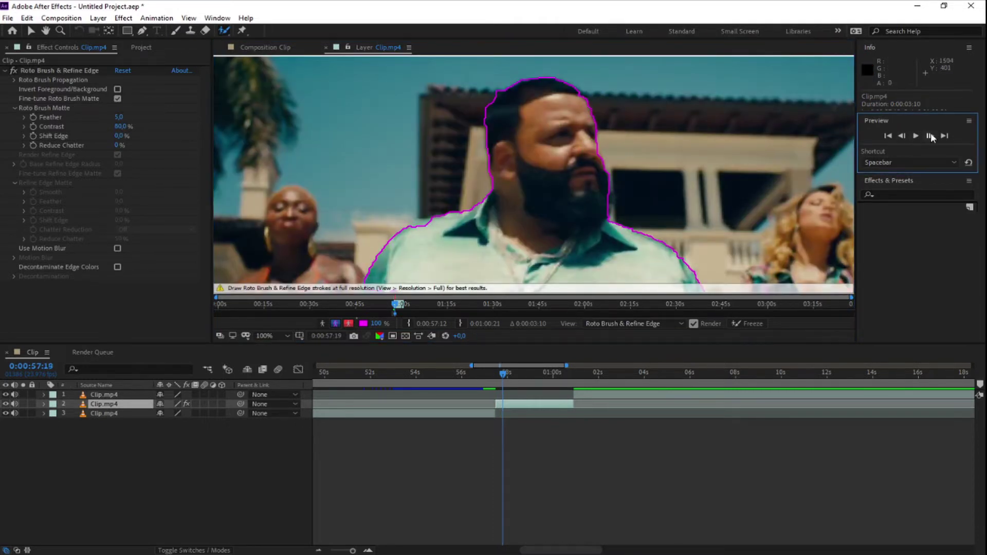
{"action": "left_click_drag", "start_coordinate": [379, 288], "coordinate": [403, 278]}
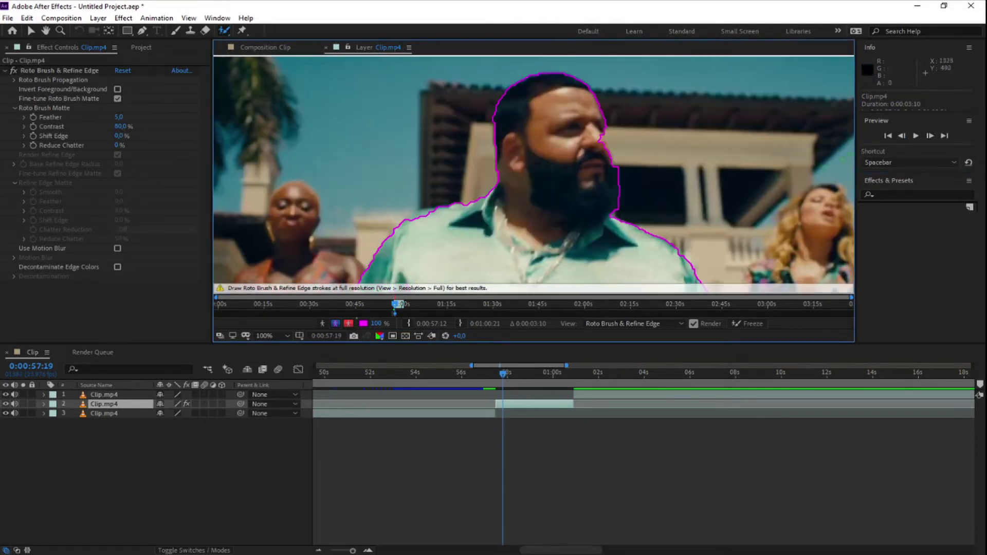
{"action": "left_click", "coordinate": [930, 135]}
{"action": "left_click", "coordinate": [930, 135]}
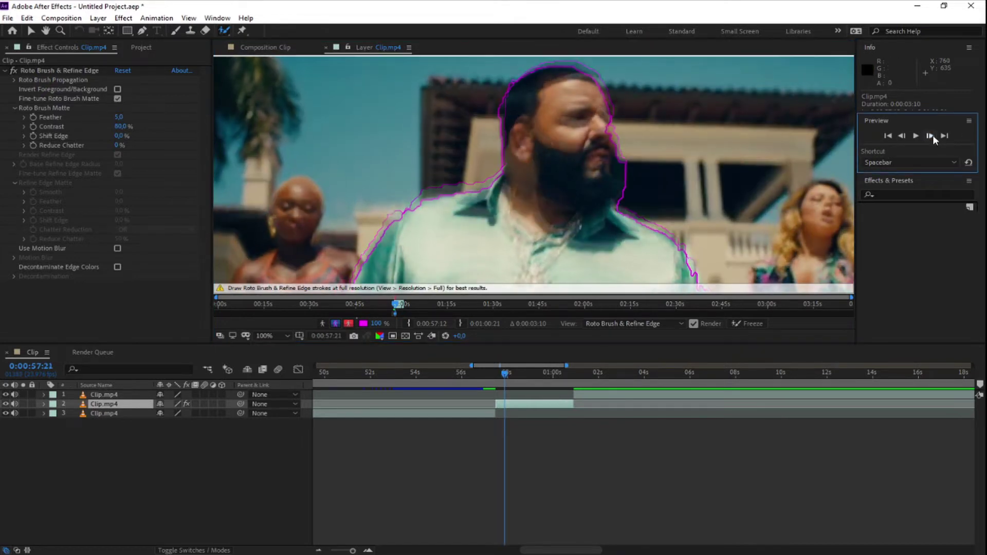
{"action": "left_click_drag", "start_coordinate": [684, 254], "coordinate": [680, 242]}
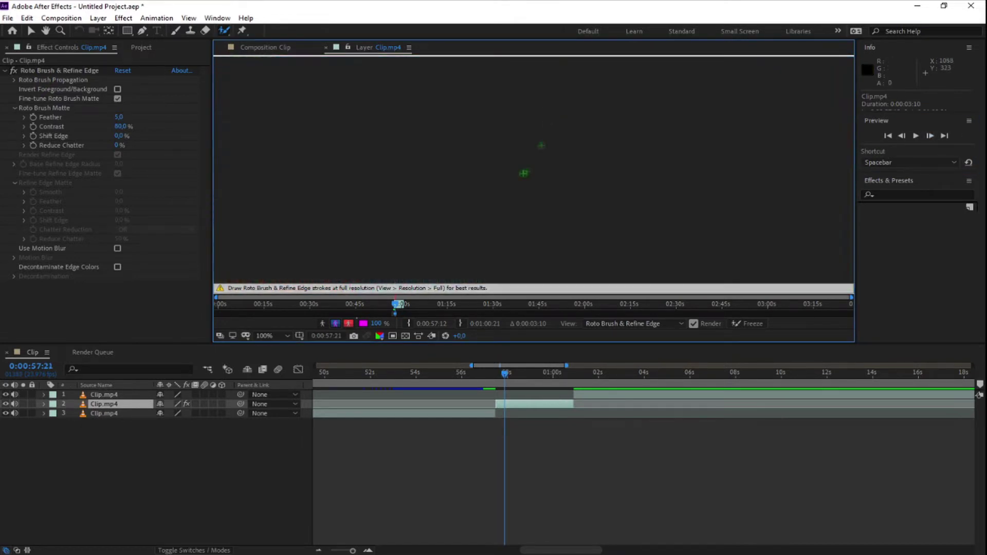
{"action": "left_click_drag", "start_coordinate": [400, 215], "coordinate": [423, 200]}
{"action": "left_click", "coordinate": [930, 135]}
{"action": "left_click", "coordinate": [930, 135]}
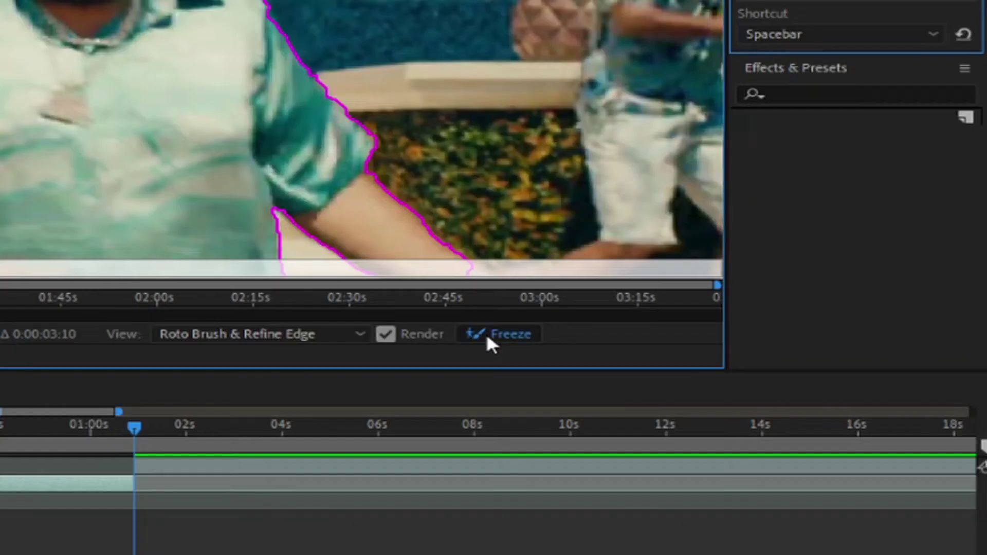
Step: Freeze the Roto Brush propagation across all 85 frames
{"action": "left_click", "coordinate": [748, 324]}
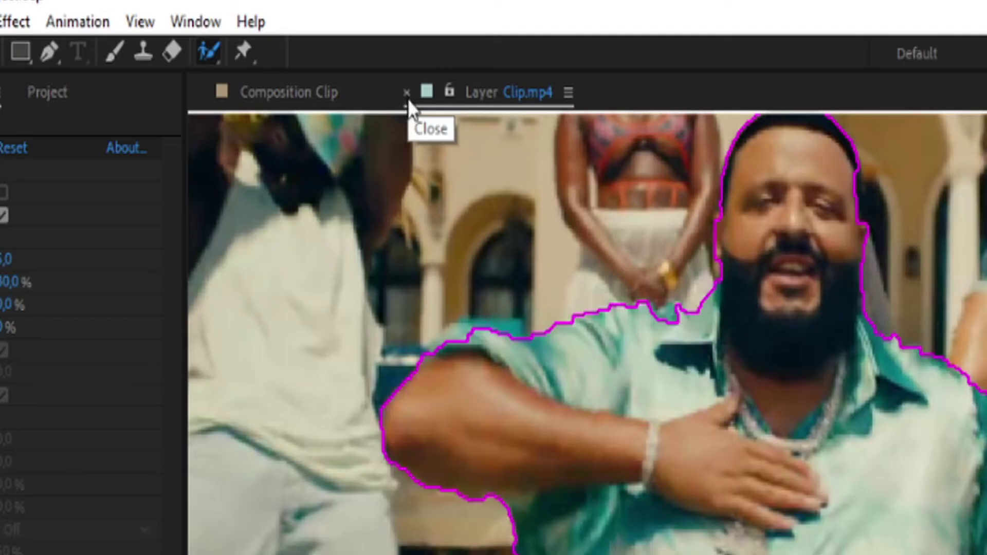
Step: Return to the composition and set the Roto Brush matte Shift Edge to 25%
{"action": "left_click", "coordinate": [406, 93]}
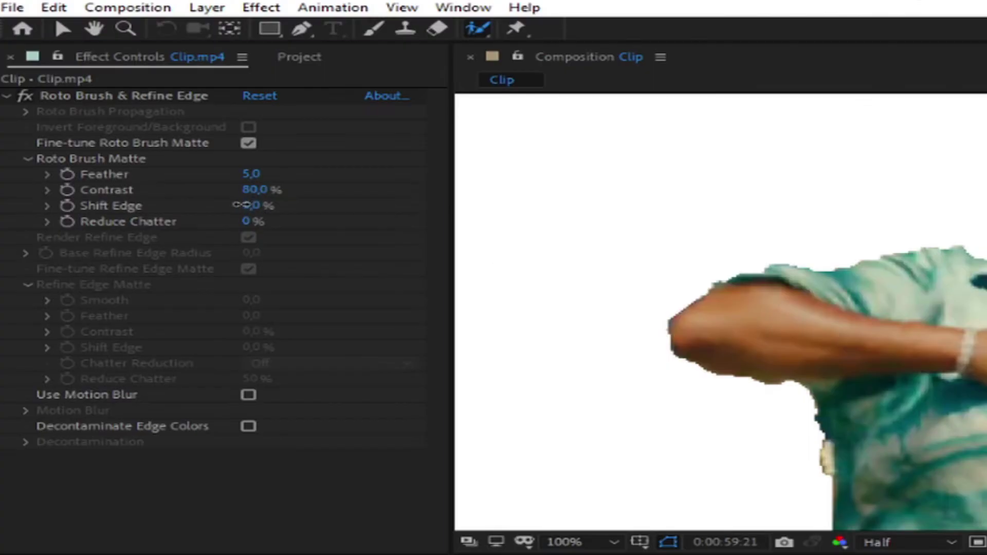
{"action": "left_click_drag", "start_coordinate": [241, 205], "coordinate": [172, 205]}
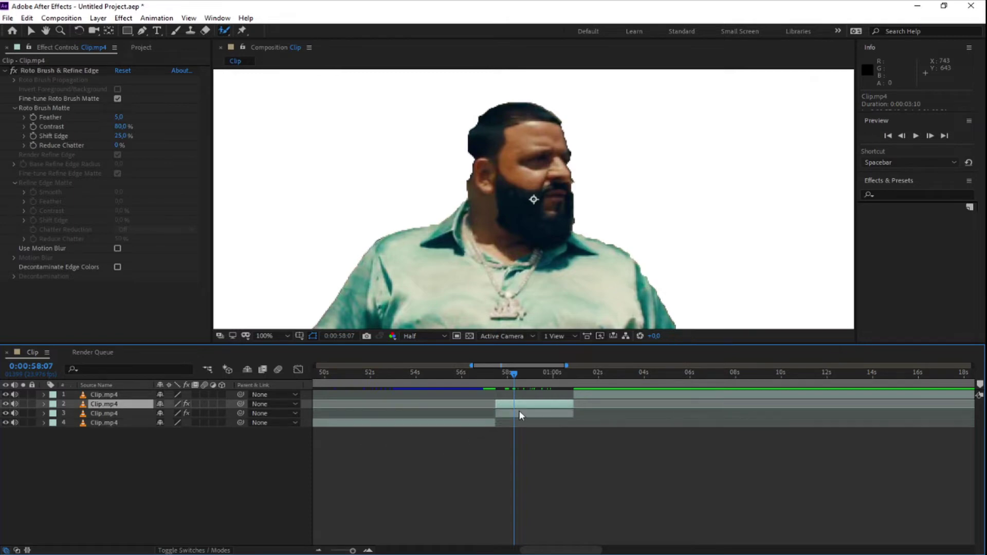
Step: Duplicate the roto layer and apply Turbulent Displace, found by searching 'turb', to layer 3
{"action": "key", "text": "ctrl+d"}
{"action": "left_click", "coordinate": [523, 414]}
{"action": "left_click", "coordinate": [918, 195]}
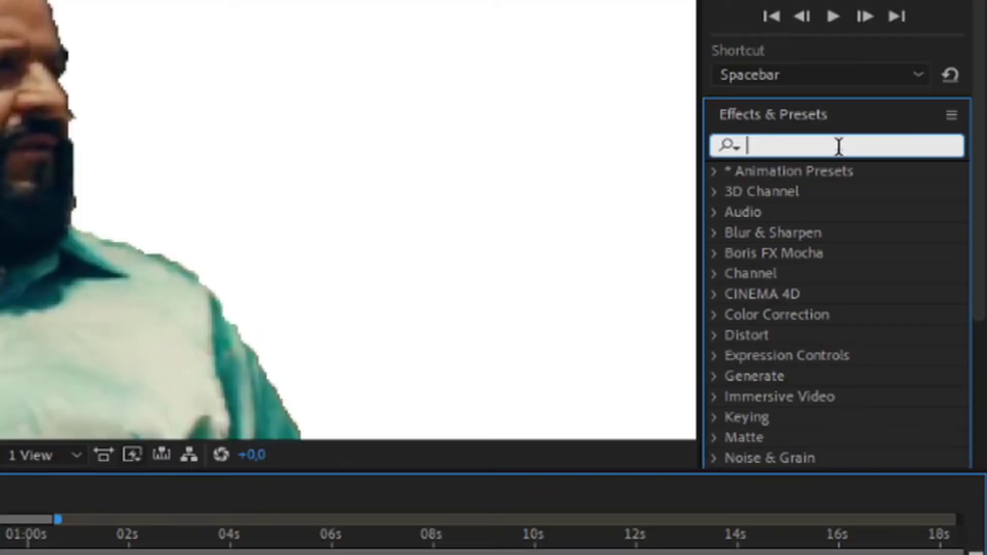
{"action": "type", "text": "tur"}
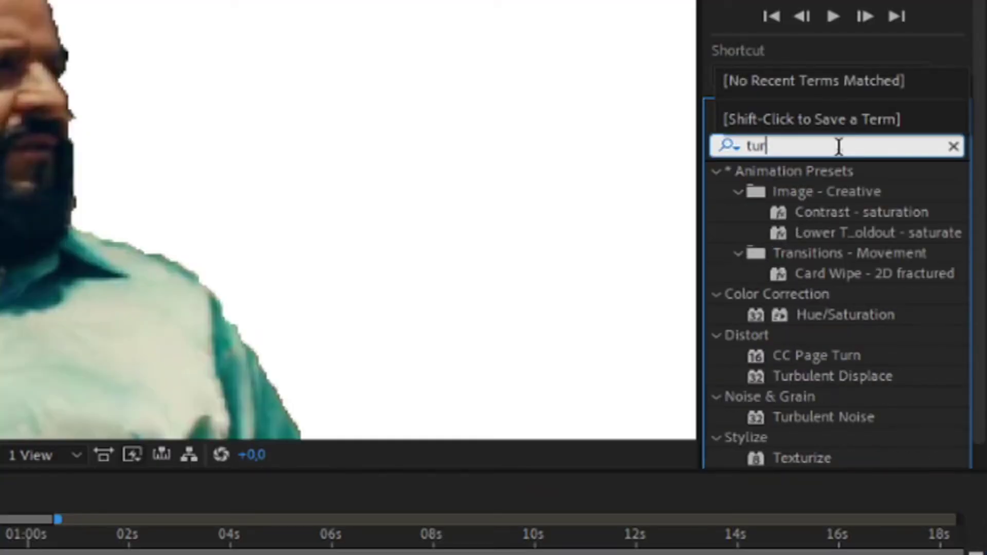
{"action": "type", "text": "b"}
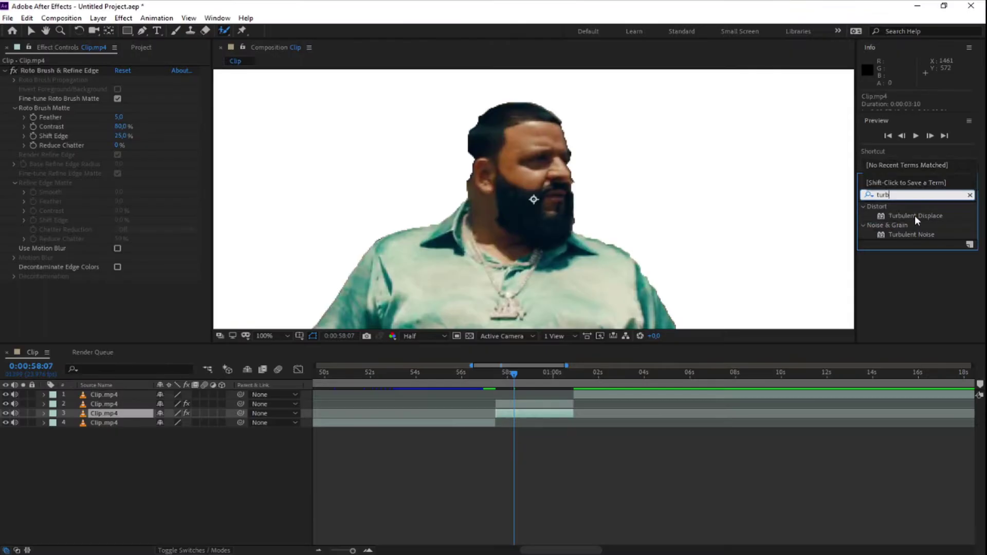
{"action": "left_click_drag", "start_coordinate": [831, 193], "coordinate": [532, 414]}
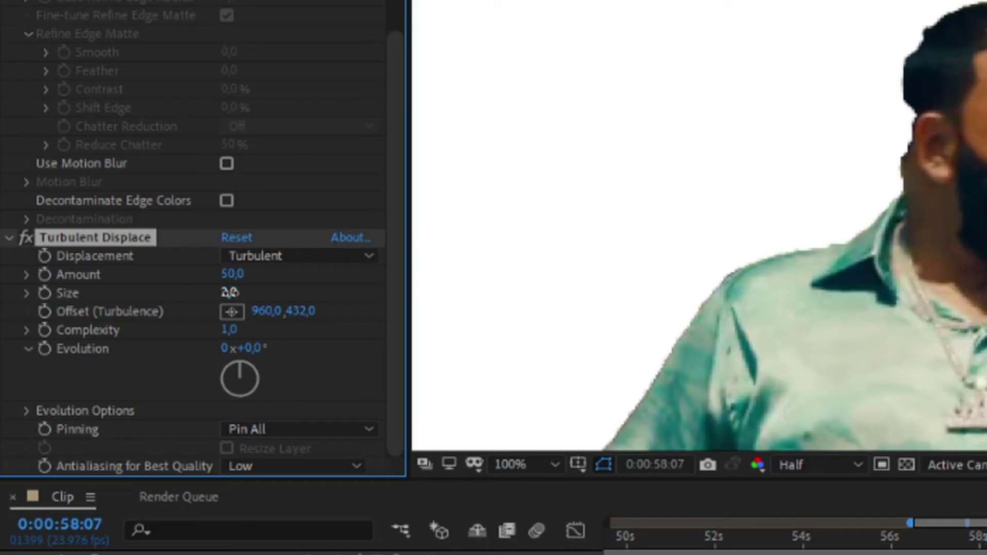
Step: Keyframe Turbulent Displace at Size 2 and Amount 0
{"action": "left_click", "coordinate": [122, 249]}
{"action": "type", "text": "2"}
{"action": "key", "text": "Return"}
{"action": "left_click", "coordinate": [232, 274]}
{"action": "key", "text": "Return"}
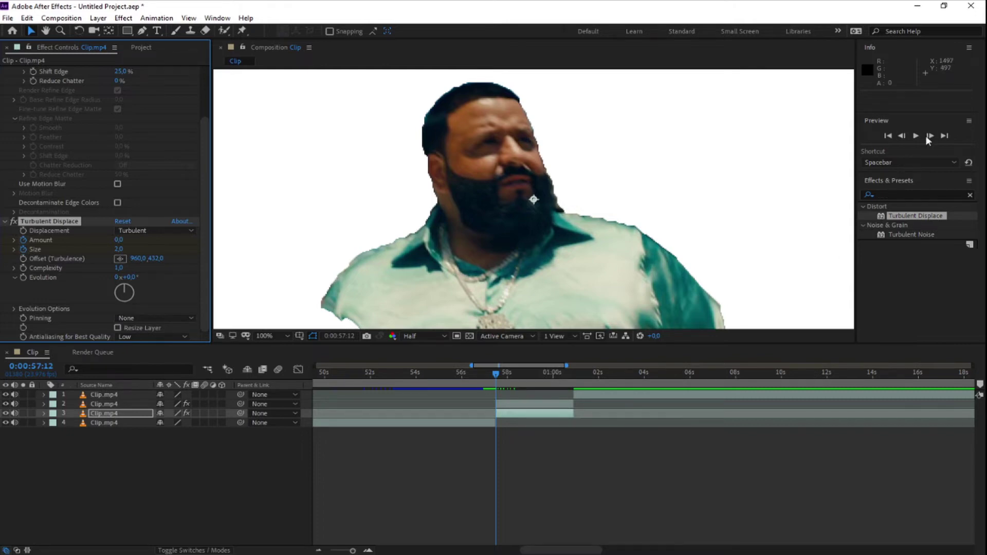
Step: Ten frames later, keyframe Size 78 and Amount 499 to stretch the subject into blobs
{"action": "left_click", "coordinate": [929, 136]}
{"action": "left_click", "coordinate": [930, 135]}
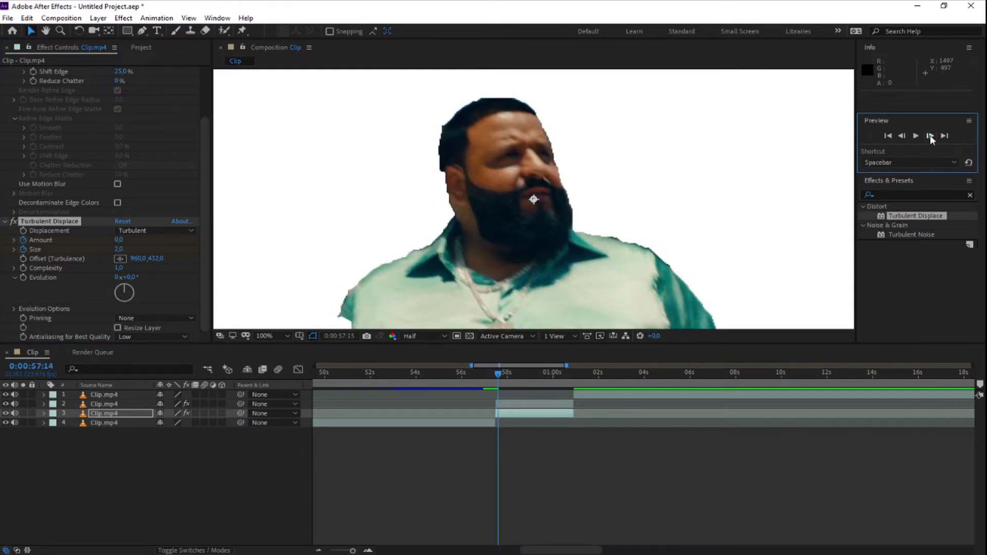
{"action": "left_click", "coordinate": [930, 136]}
{"action": "left_click", "coordinate": [930, 135]}
{"action": "left_click", "coordinate": [931, 135]}
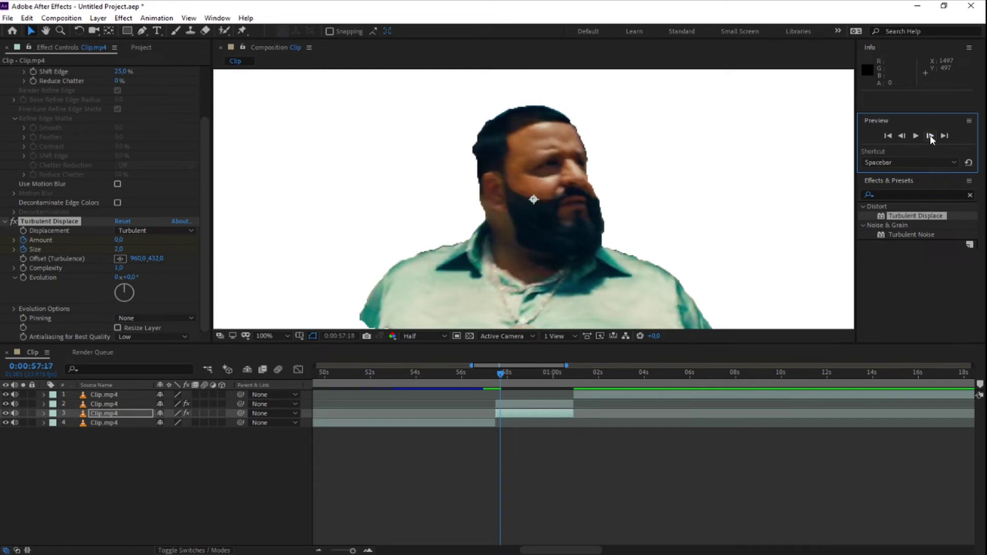
{"action": "left_click", "coordinate": [930, 136]}
{"action": "left_click", "coordinate": [930, 136]}
{"action": "left_click", "coordinate": [930, 136]}
{"action": "left_click", "coordinate": [930, 136]}
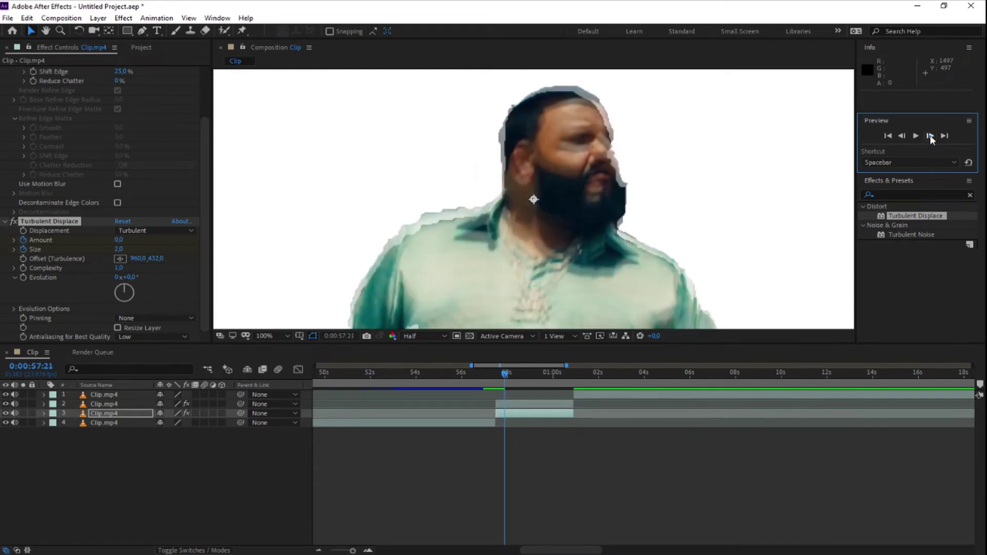
{"action": "left_click", "coordinate": [930, 136]}
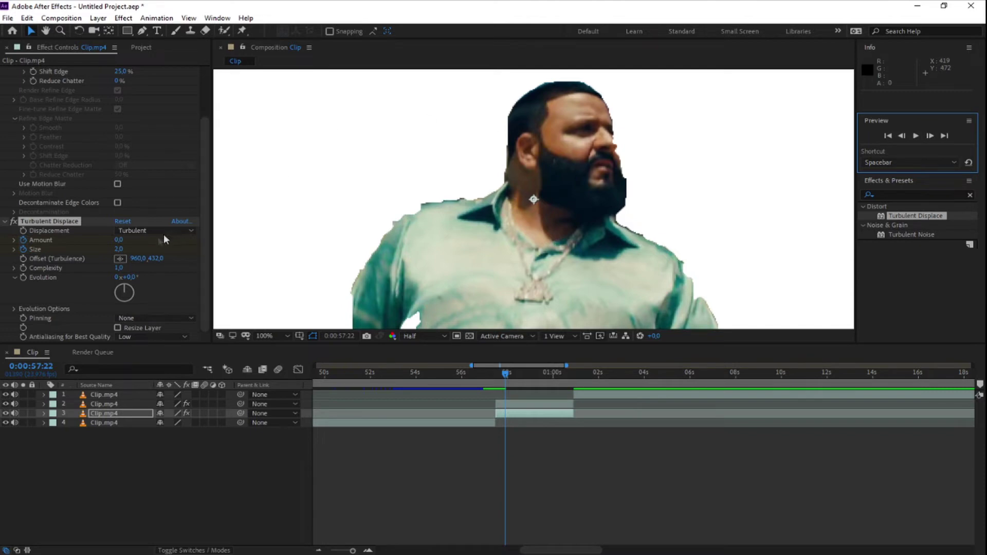
{"action": "left_click_drag", "start_coordinate": [121, 249], "coordinate": [177, 249]}
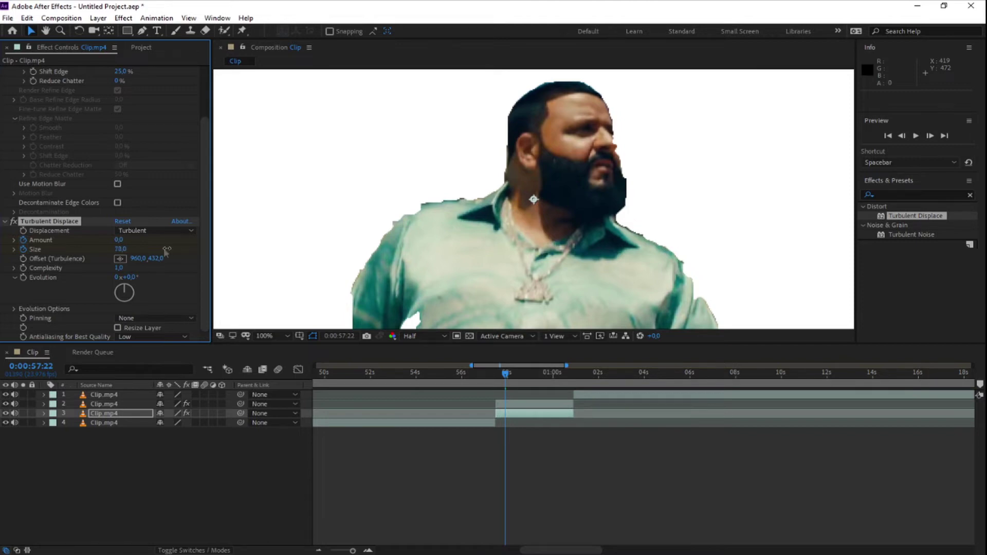
{"action": "left_click_drag", "start_coordinate": [118, 240], "coordinate": [343, 226]}
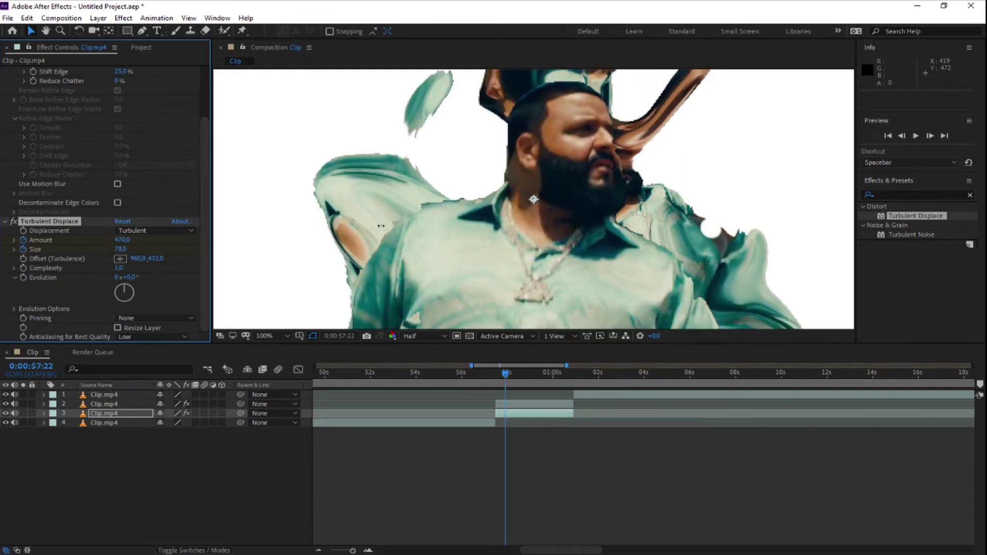
{"action": "left_click_drag", "start_coordinate": [411, 226], "coordinate": [405, 226]}
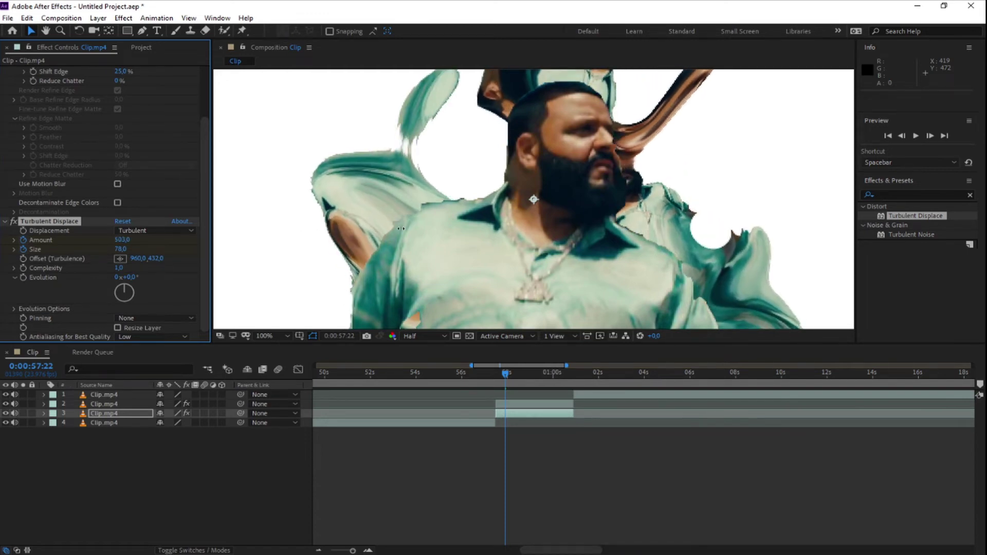
{"action": "left_click", "coordinate": [44, 413]}
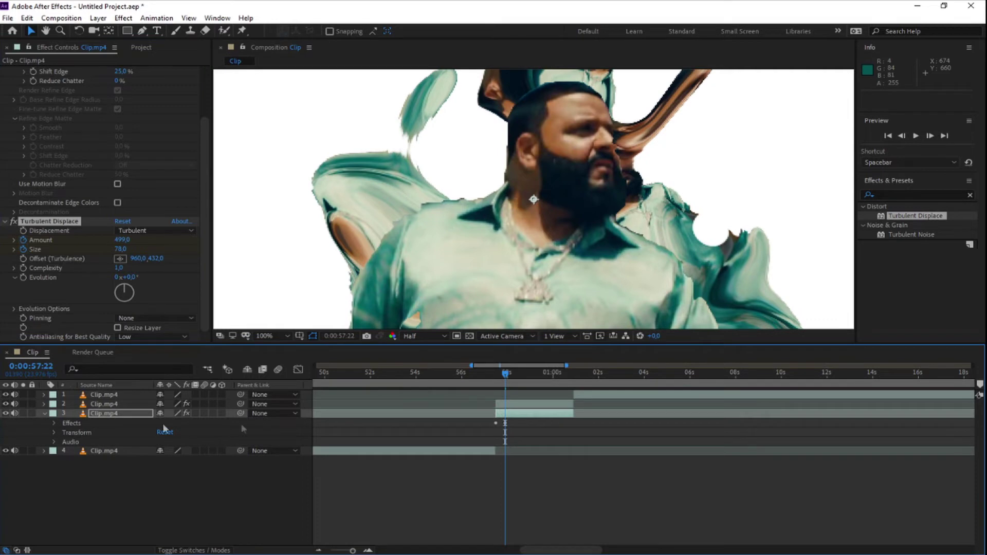
Step: Apply Easy Ease to layer 3's Turbulent Displace Amount and Size keyframes
{"action": "left_click", "coordinate": [53, 423]}
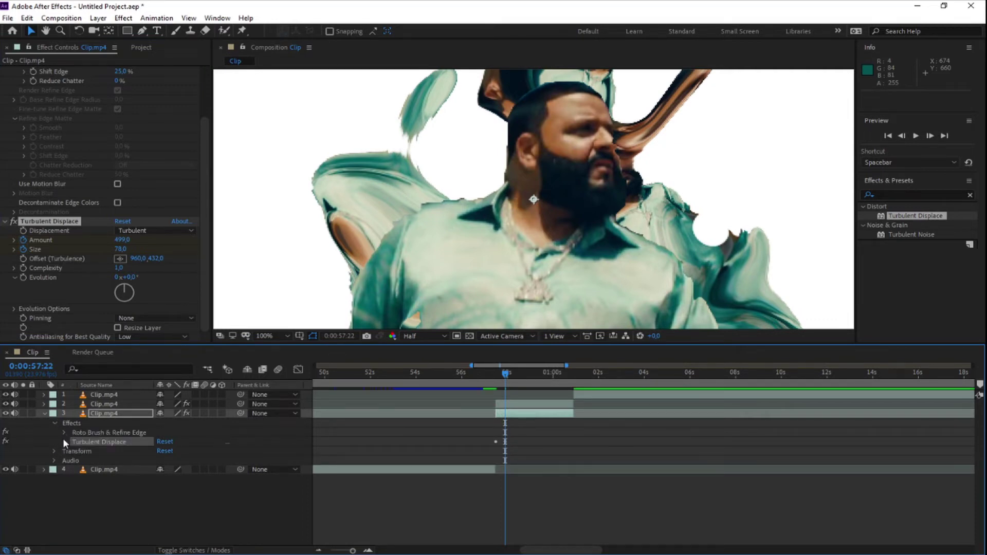
{"action": "left_click", "coordinate": [64, 441]}
{"action": "scroll", "coordinate": [504, 450], "scroll_direction": "down", "scroll_amount": 2}
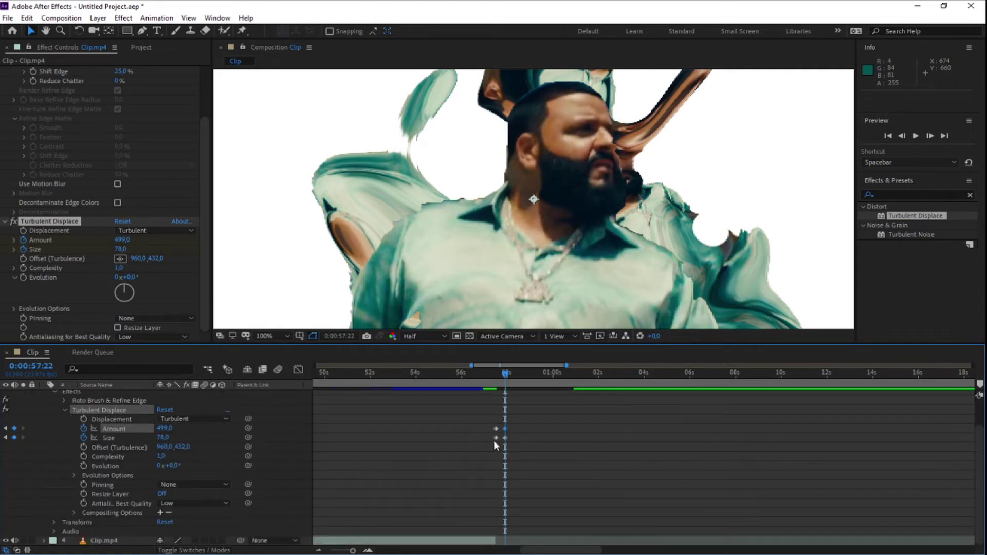
{"action": "left_click_drag", "start_coordinate": [490, 420], "coordinate": [511, 439]}
{"action": "right_click", "coordinate": [503, 435]}
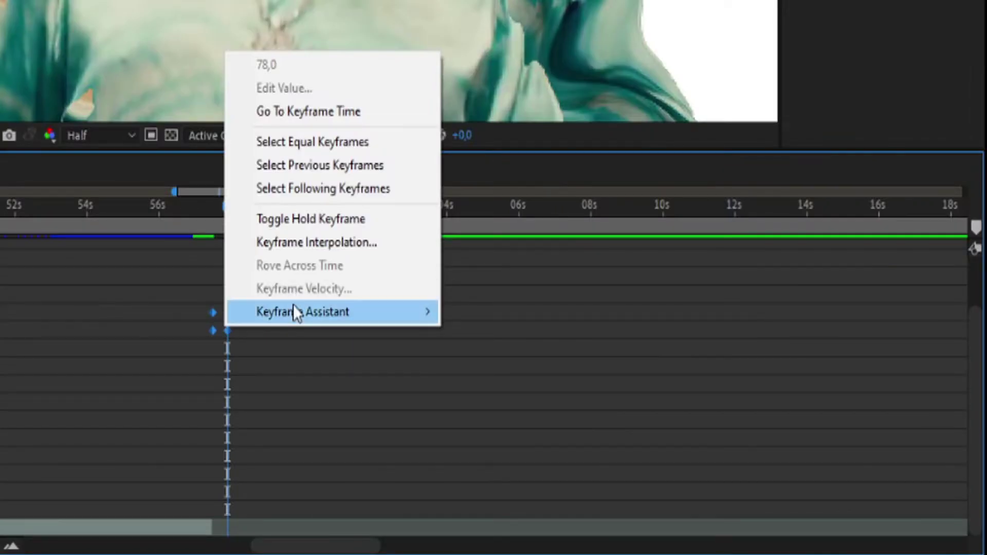
{"action": "mouse_move", "coordinate": [542, 426]}
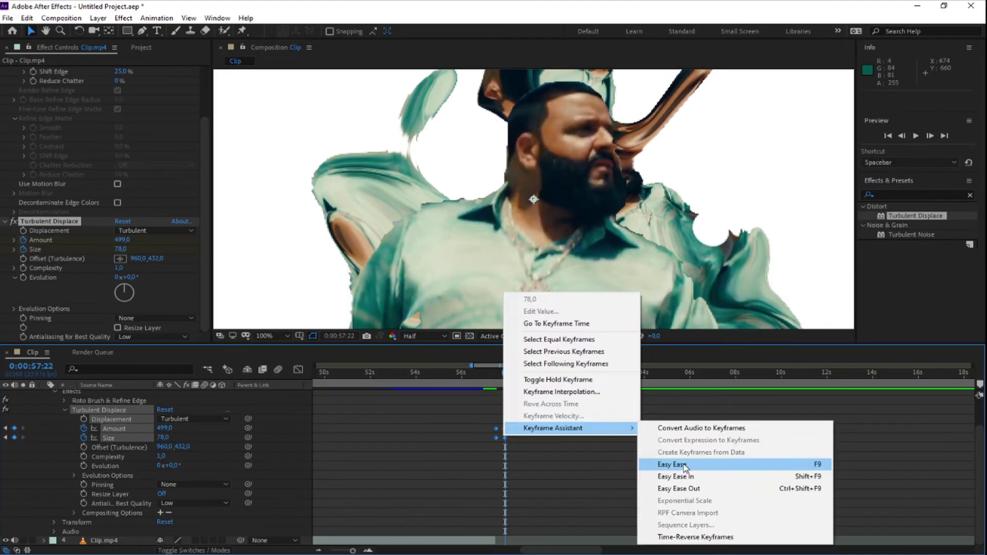
{"action": "left_click", "coordinate": [496, 381]}
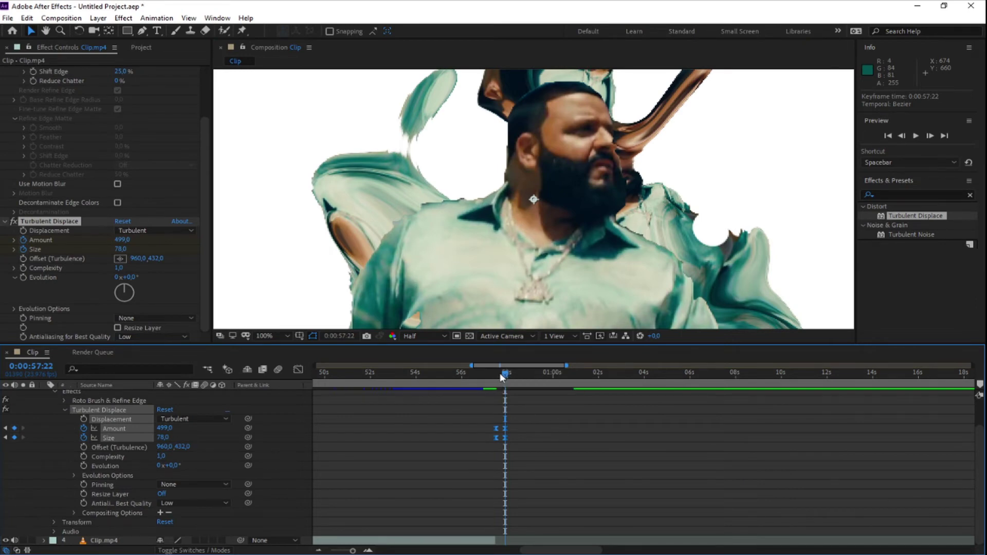
{"action": "left_click", "coordinate": [485, 375]}
Step: Preview the blob stretch, then scrub back to about 0:00:57:22
{"action": "key", "text": "space"}
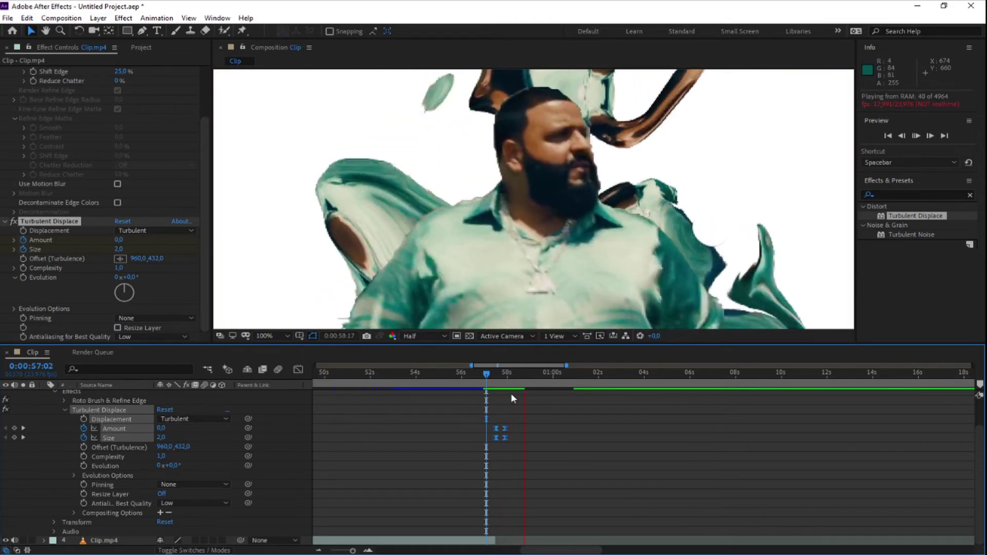
{"action": "key", "text": "space"}
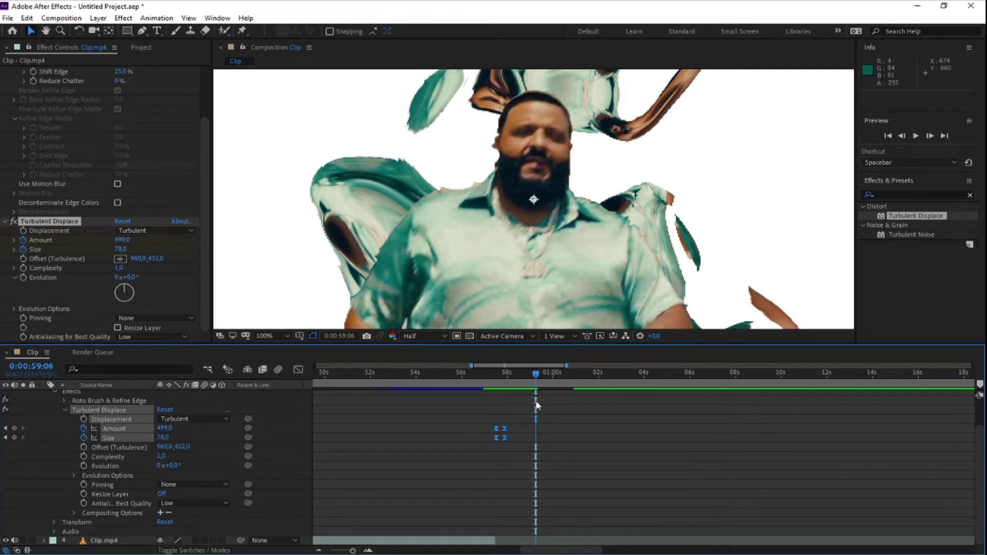
{"action": "left_click_drag", "start_coordinate": [536, 375], "coordinate": [531, 374]}
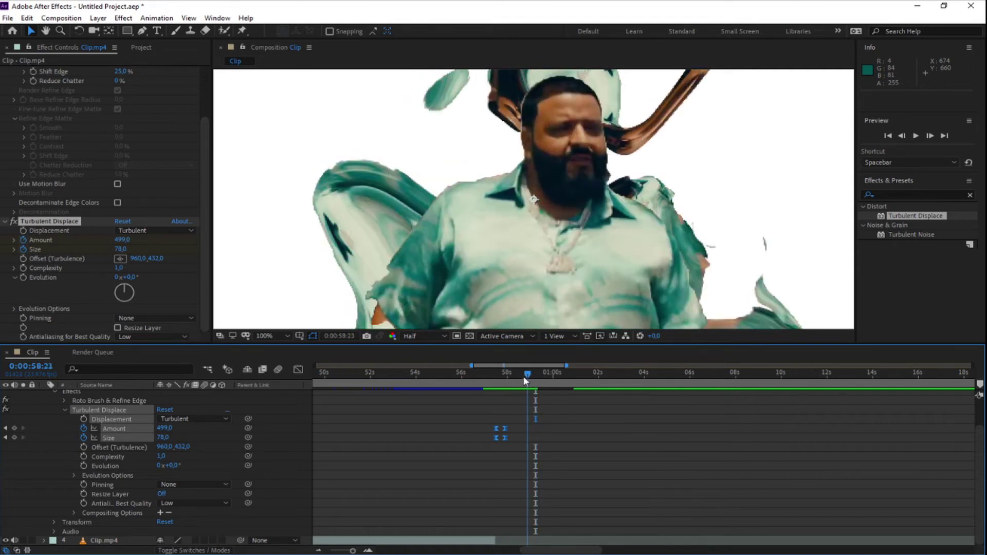
{"action": "left_click_drag", "start_coordinate": [524, 380], "coordinate": [505, 388]}
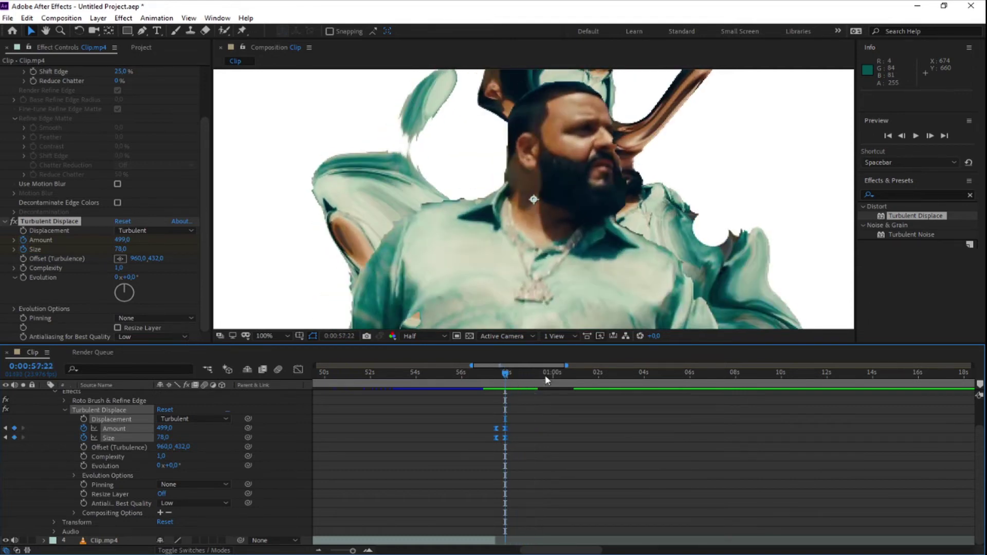
Step: Advance to 0:00:58:08 and select the four Amount and Size keyframes
{"action": "left_click", "coordinate": [930, 135]}
{"action": "left_click", "coordinate": [931, 136]}
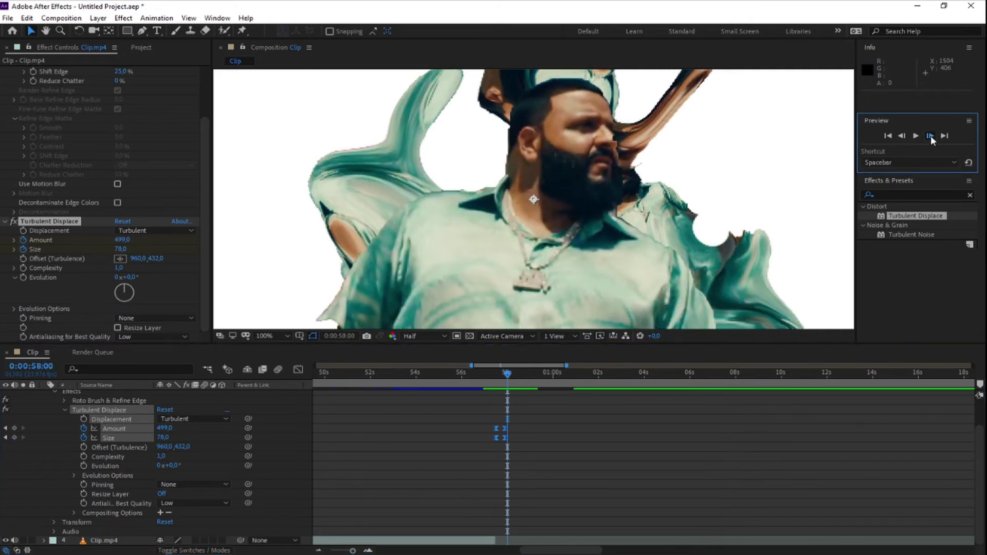
{"action": "left_click", "coordinate": [930, 135]}
{"action": "left_click", "coordinate": [930, 136]}
{"action": "left_click", "coordinate": [930, 135]}
{"action": "left_click", "coordinate": [930, 136]}
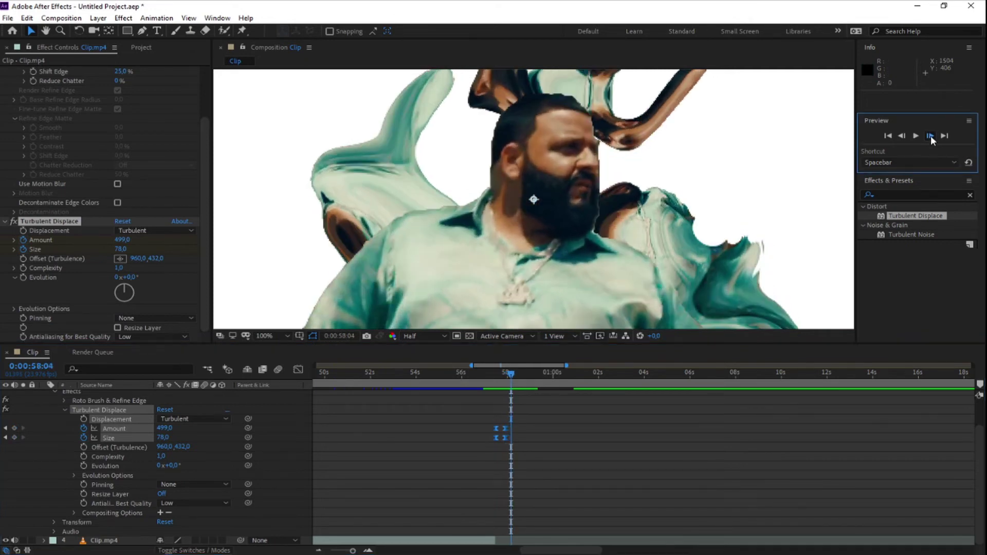
{"action": "left_click", "coordinate": [930, 135]}
{"action": "left_click", "coordinate": [930, 135]}
{"action": "left_click", "coordinate": [931, 136]}
{"action": "left_click", "coordinate": [931, 136]}
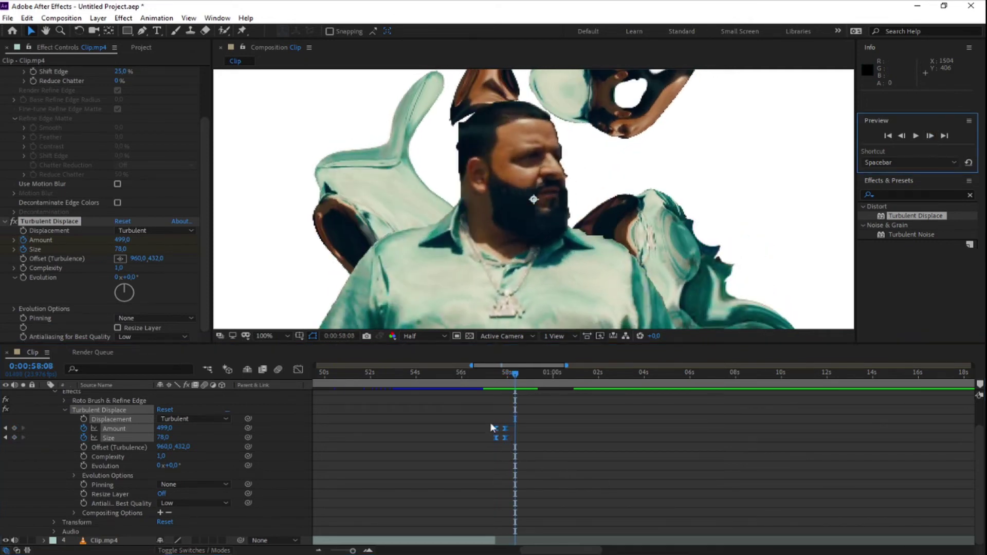
{"action": "left_click_drag", "start_coordinate": [491, 426], "coordinate": [509, 442]}
Step: At 0:00:58:08, keyframe Turbulent Displace back to Amount 0 and Size 2
{"action": "right_click", "coordinate": [505, 437]}
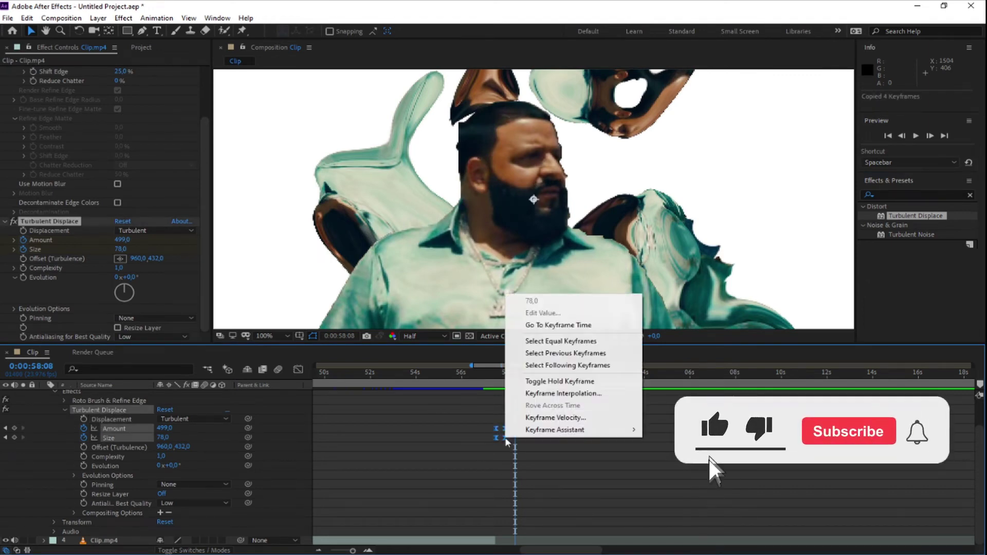
{"action": "left_click", "coordinate": [504, 437]}
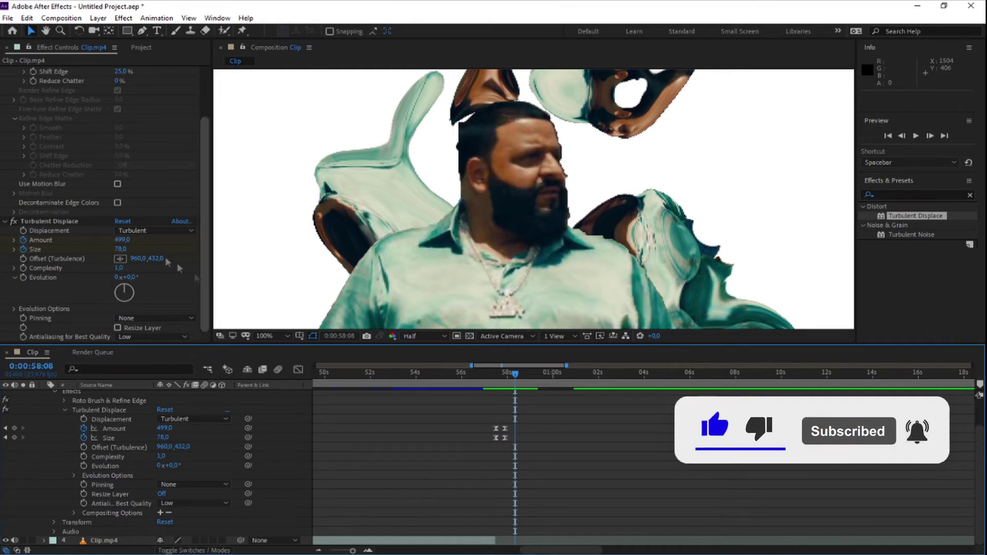
{"action": "left_click", "coordinate": [121, 239]}
{"action": "type", "text": "0"}
{"action": "left_click", "coordinate": [121, 249]}
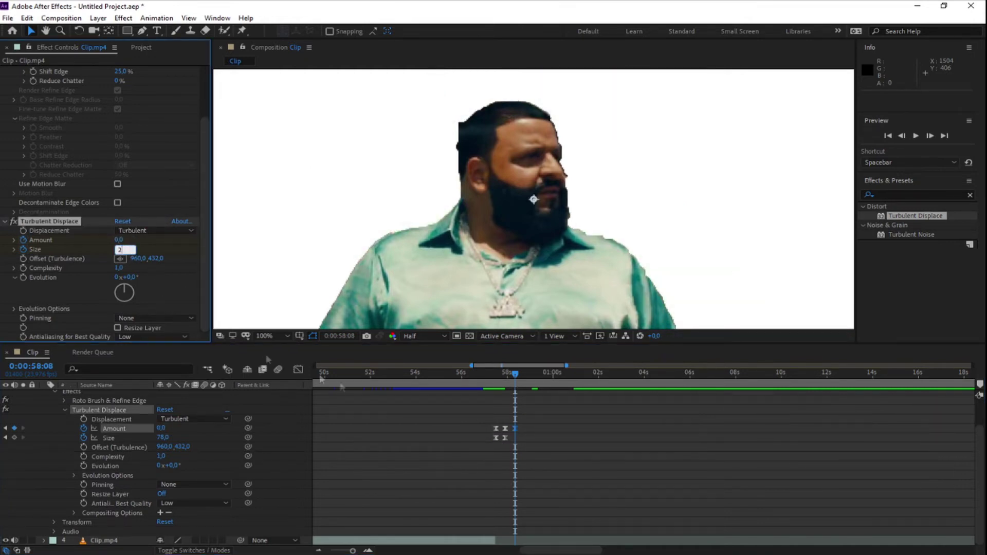
{"action": "left_click", "coordinate": [931, 137]}
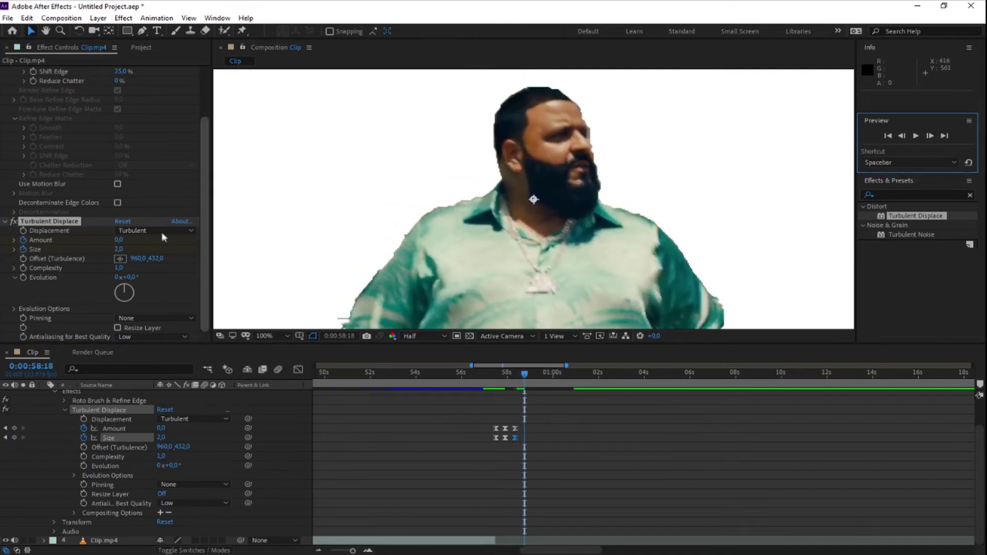
Step: Keyframe Amount 886 and Size 75, apply Easy Ease, and preview the result
{"action": "left_click_drag", "start_coordinate": [119, 250], "coordinate": [216, 246]}
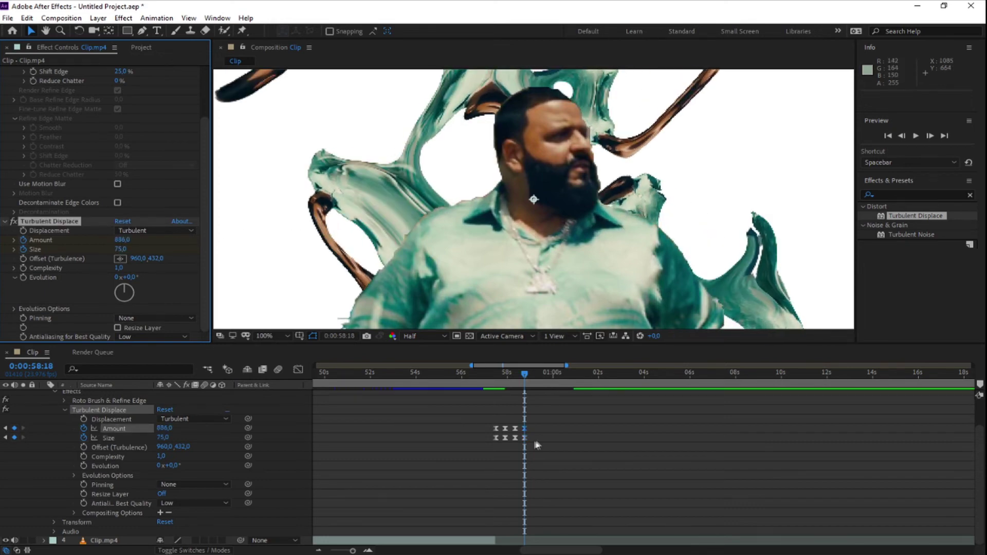
{"action": "right_click", "coordinate": [514, 437]}
{"action": "mouse_move", "coordinate": [566, 422]}
{"action": "left_click", "coordinate": [689, 456]}
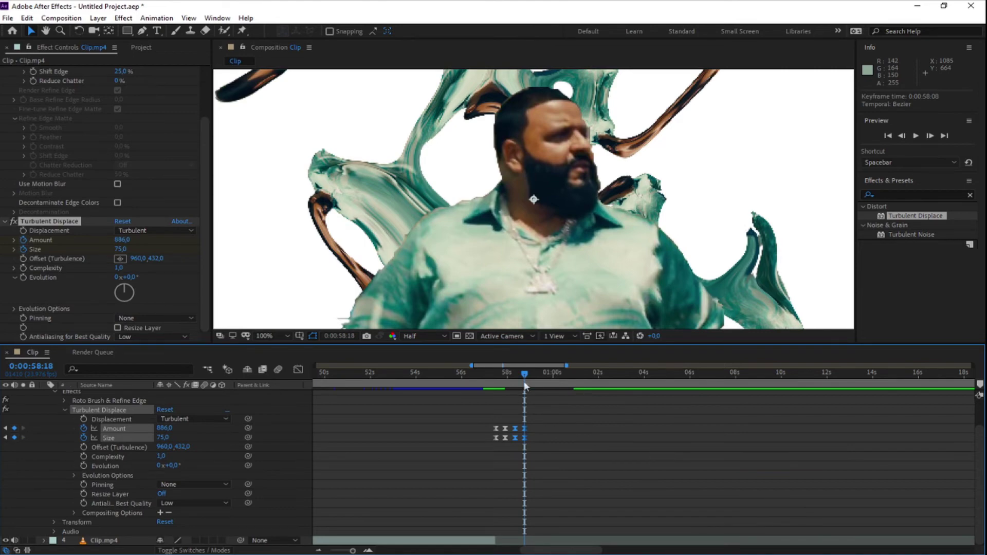
{"action": "key", "text": "space"}
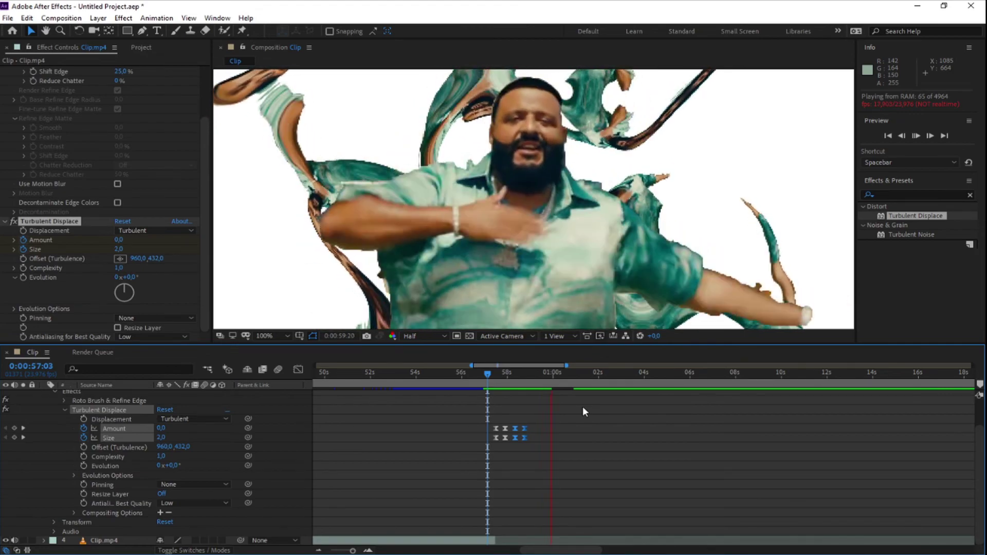
{"action": "key", "text": "space"}
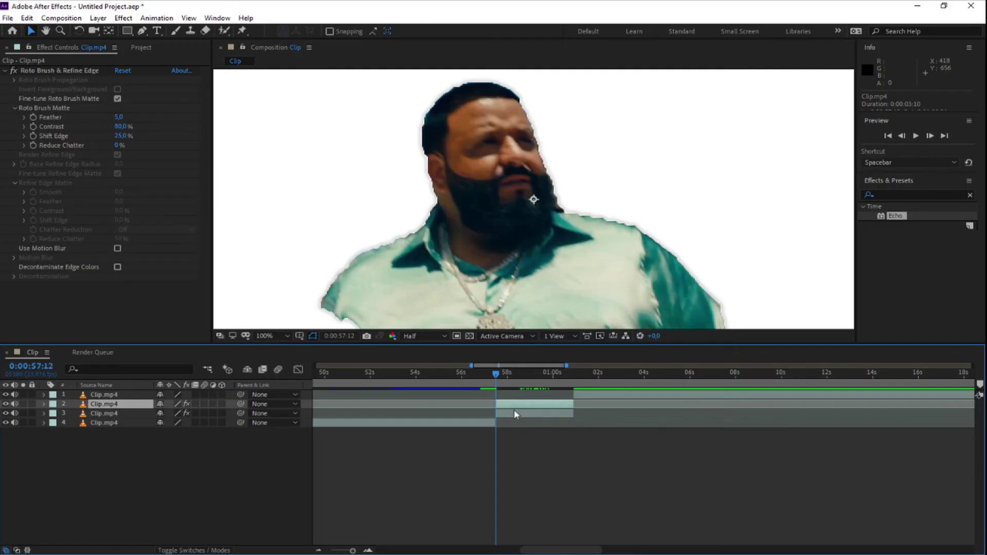
Step: Duplicate layer 3 and delete the Roto Brush, Turbulent Displace and Glow effects from new layer 4
{"action": "left_click", "coordinate": [514, 412]}
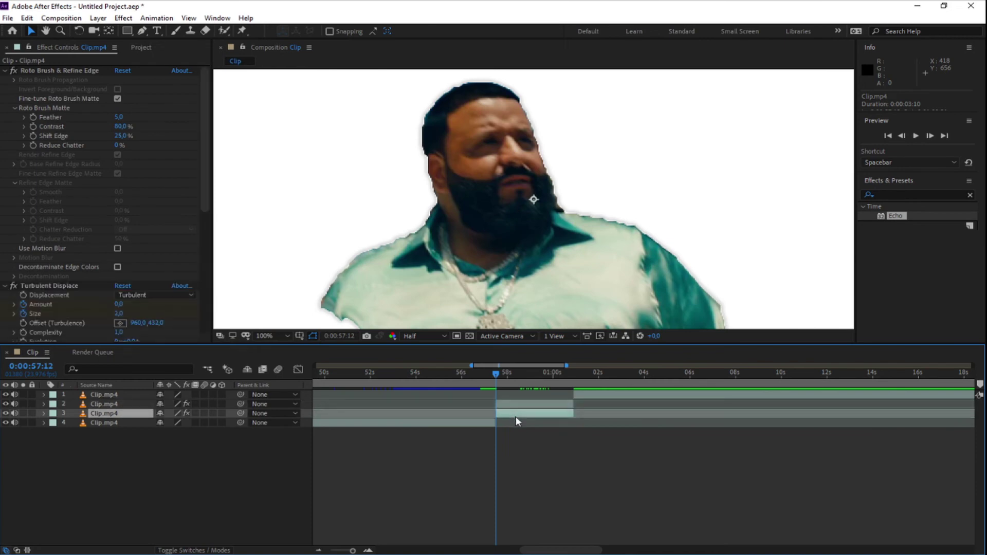
{"action": "key", "text": "ctrl+d"}
{"action": "left_click", "coordinate": [516, 422]}
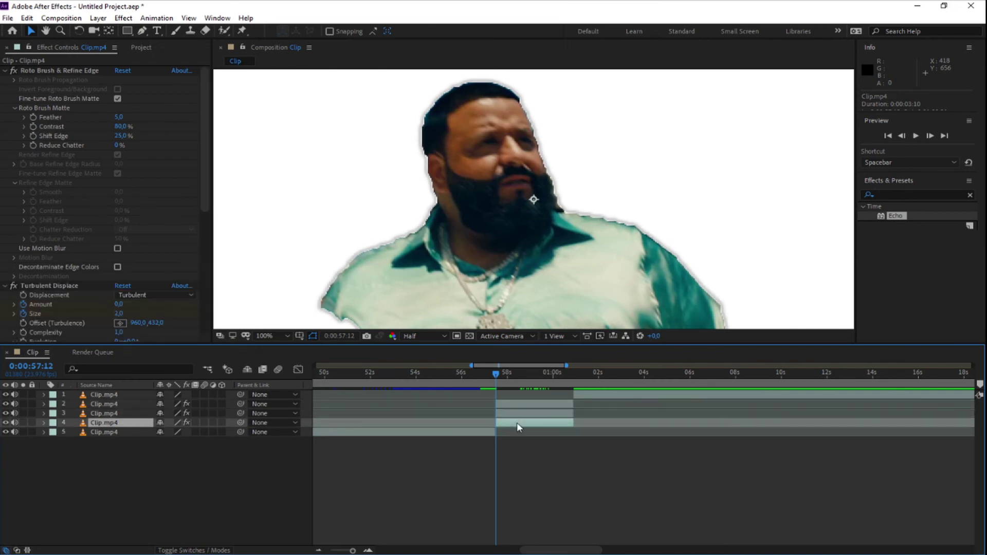
{"action": "left_click", "coordinate": [31, 78]}
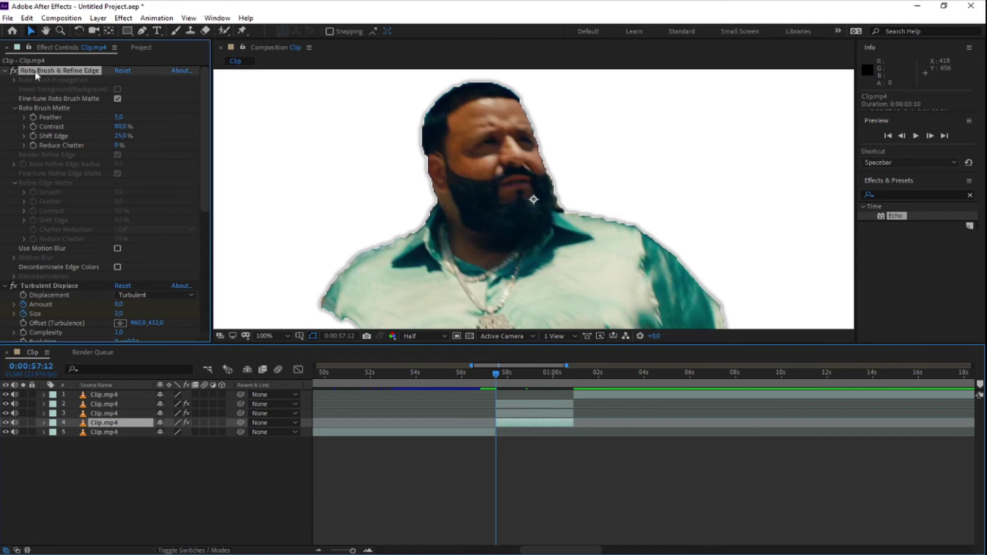
{"action": "scroll", "coordinate": [79, 268], "scroll_direction": "down", "scroll_amount": 8}
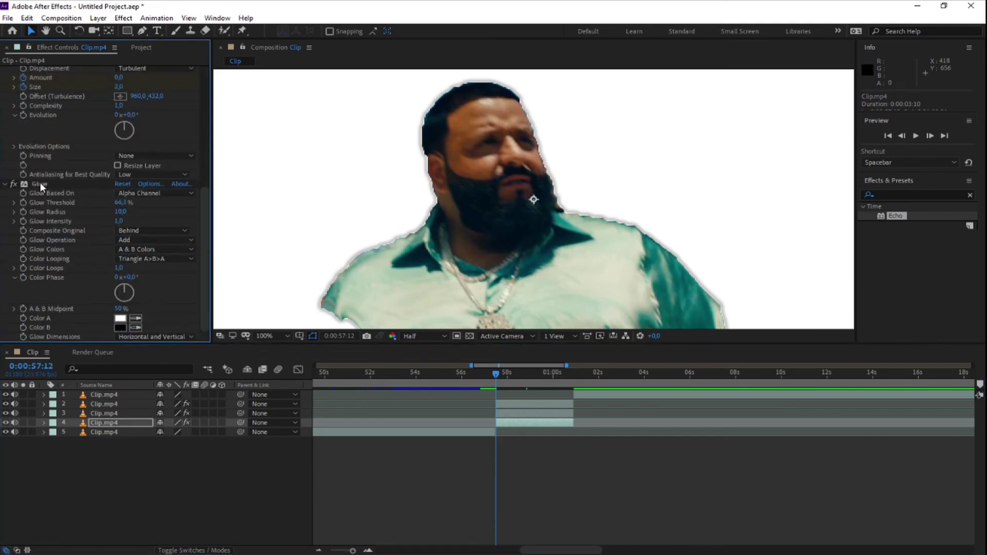
{"action": "scroll", "coordinate": [42, 189], "scroll_direction": "up", "scroll_amount": 8}
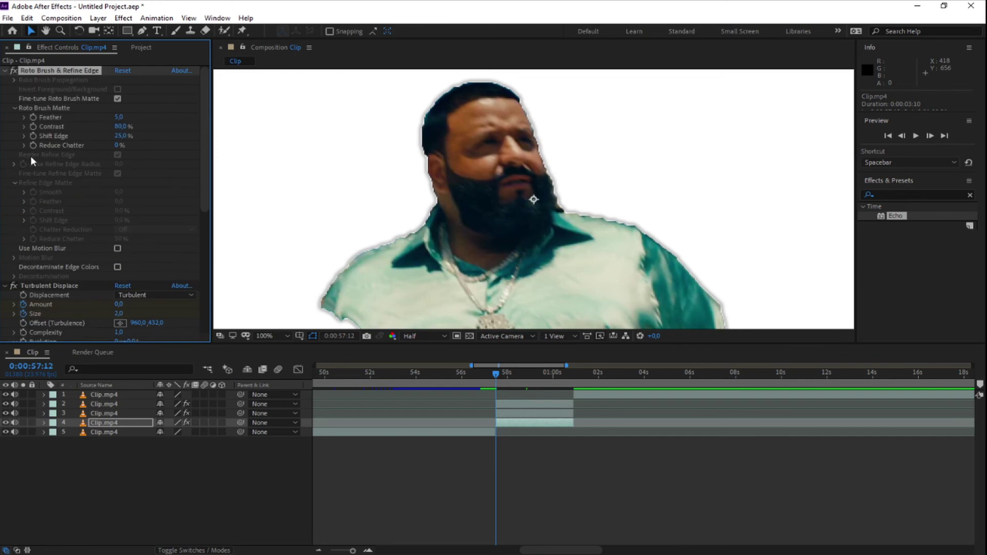
{"action": "scroll", "coordinate": [30, 155], "scroll_direction": "down", "scroll_amount": 6}
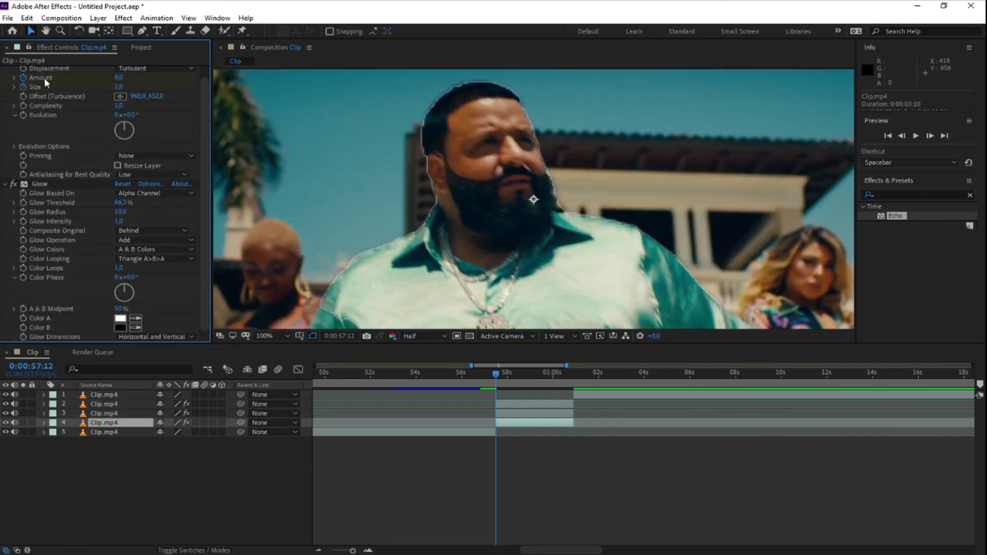
{"action": "scroll", "coordinate": [44, 78], "scroll_direction": "down", "scroll_amount": 5}
{"action": "left_click", "coordinate": [44, 71]}
{"action": "key", "text": "Delete"}
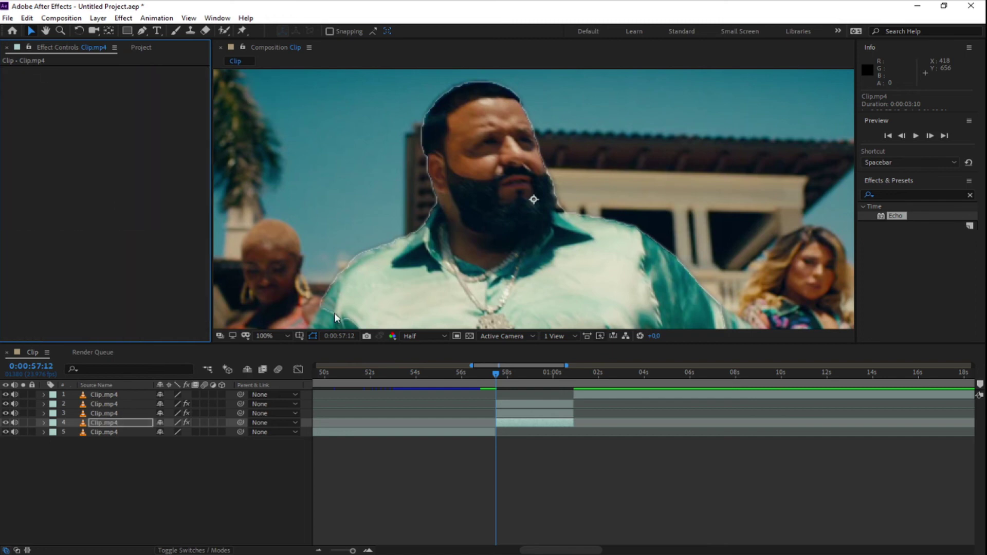